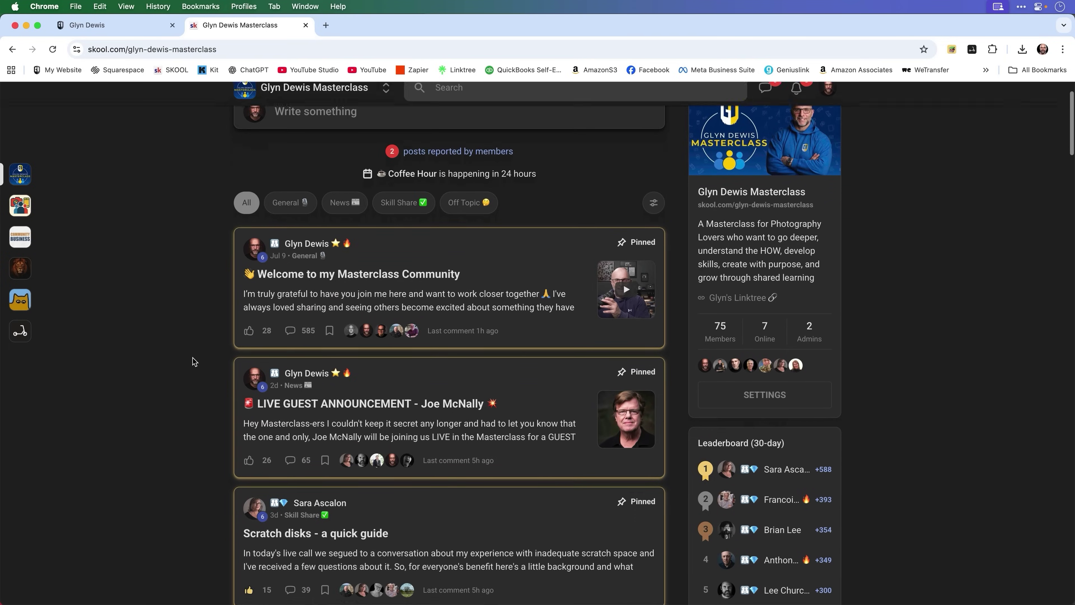
Nudge the viking copy slightly left on the clifftop
scroll(193, 358, down, 4)
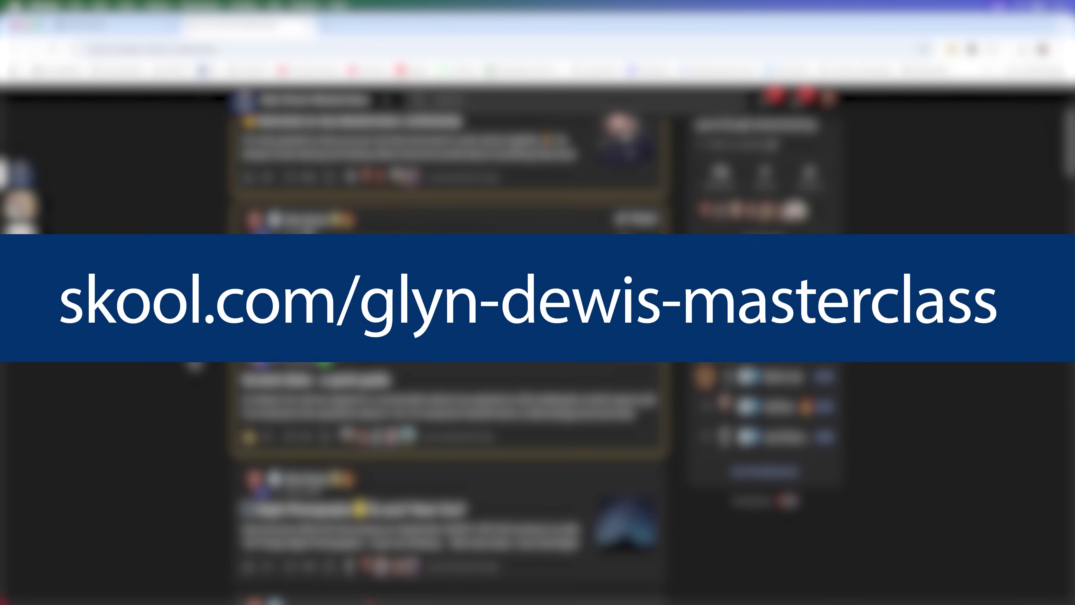
scroll(194, 365, down, 5)
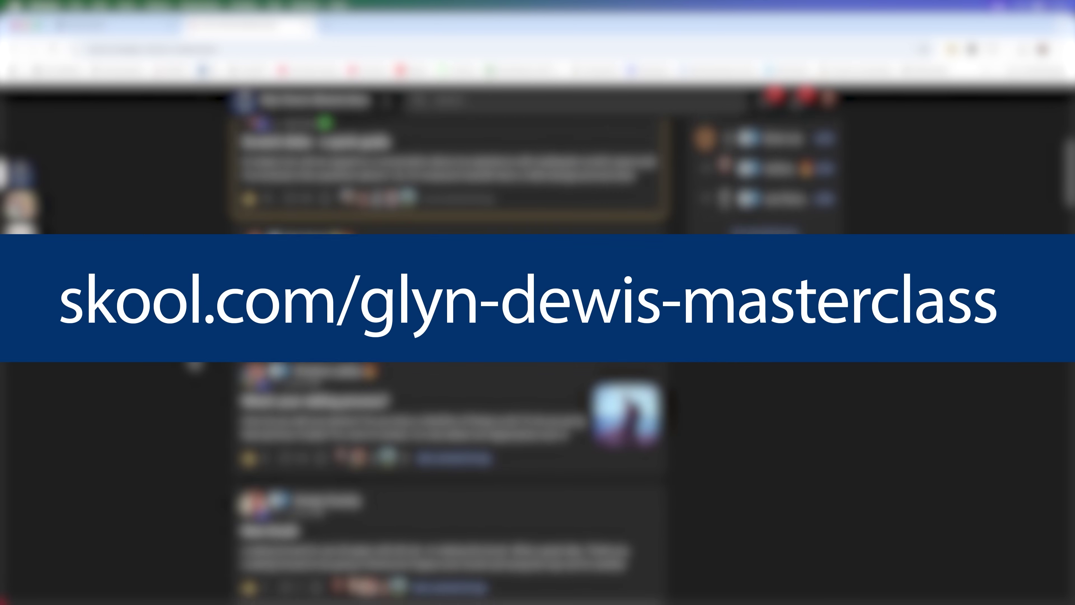
scroll(194, 365, down, 5)
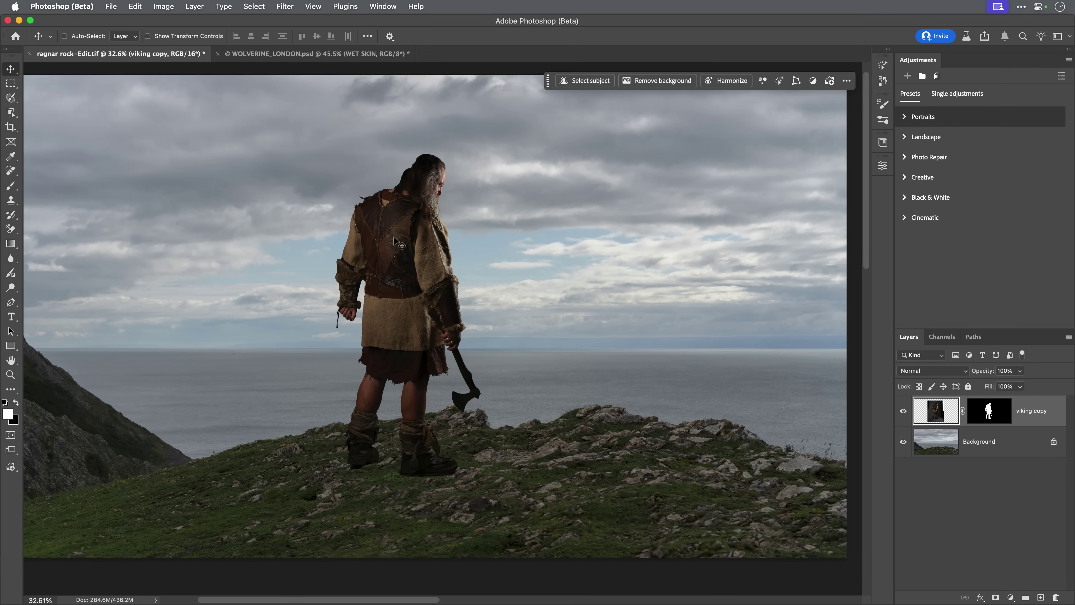
drag(398, 263, 415, 282)
Toggle the viking's layer mask and visibility to check the composite
shift+click(989, 411)
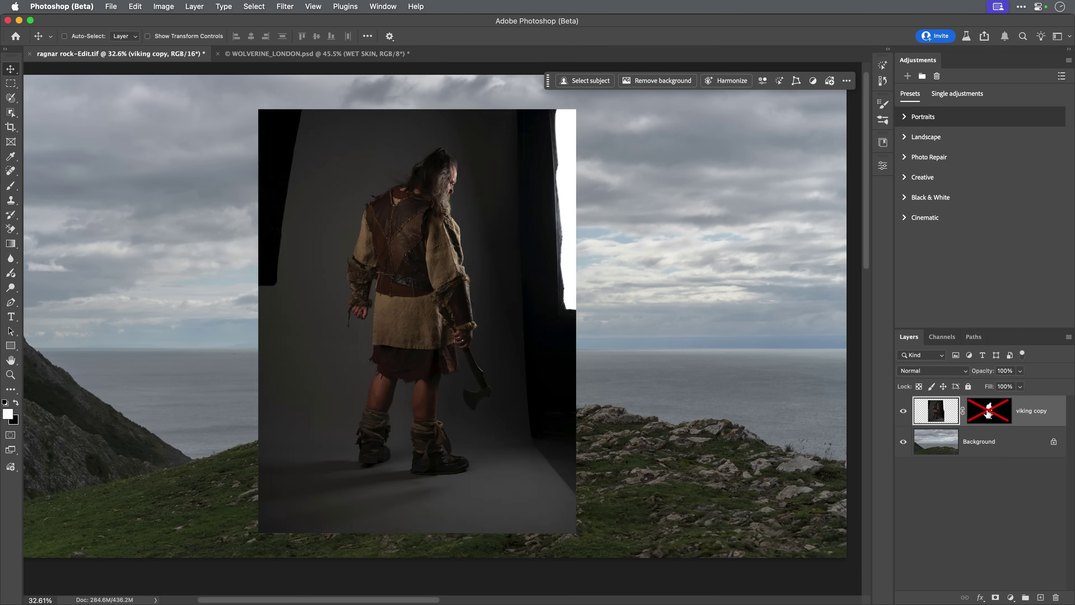
shift+click(987, 416)
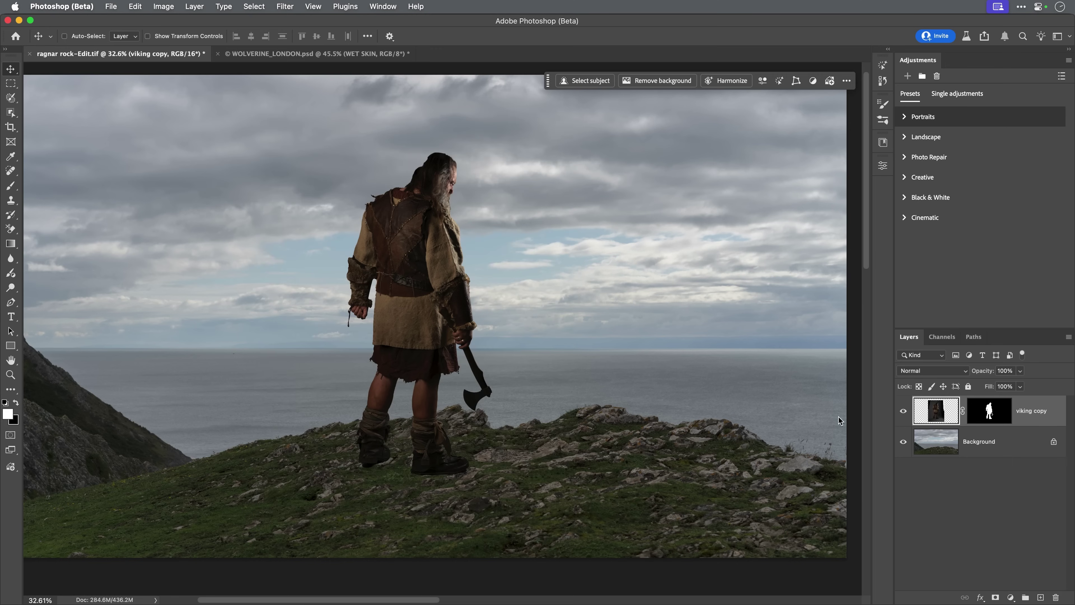
scroll(454, 217, up, 5)
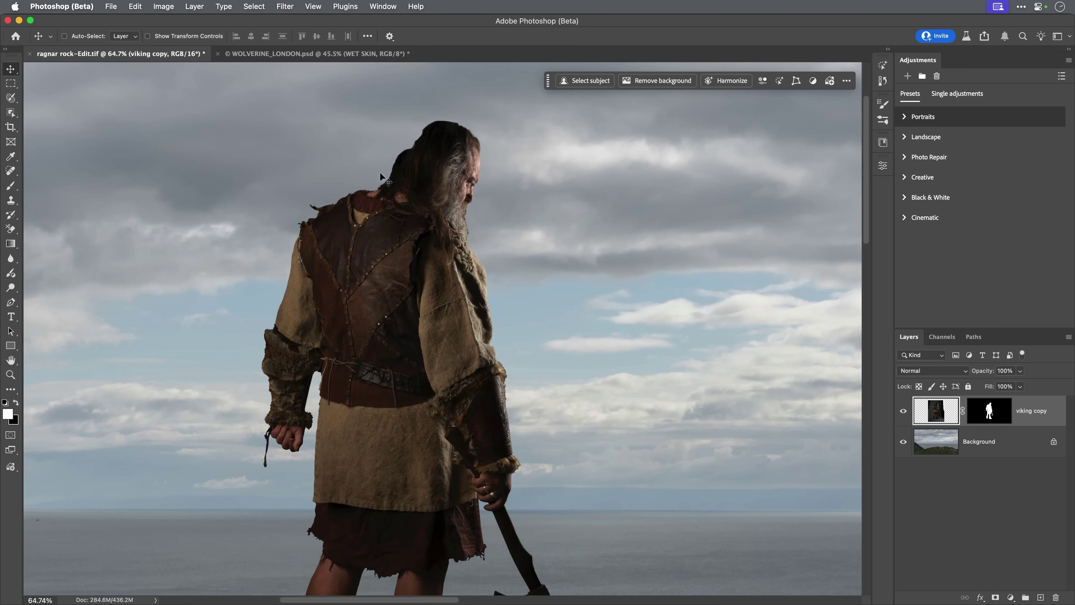
scroll(424, 325, down, 4)
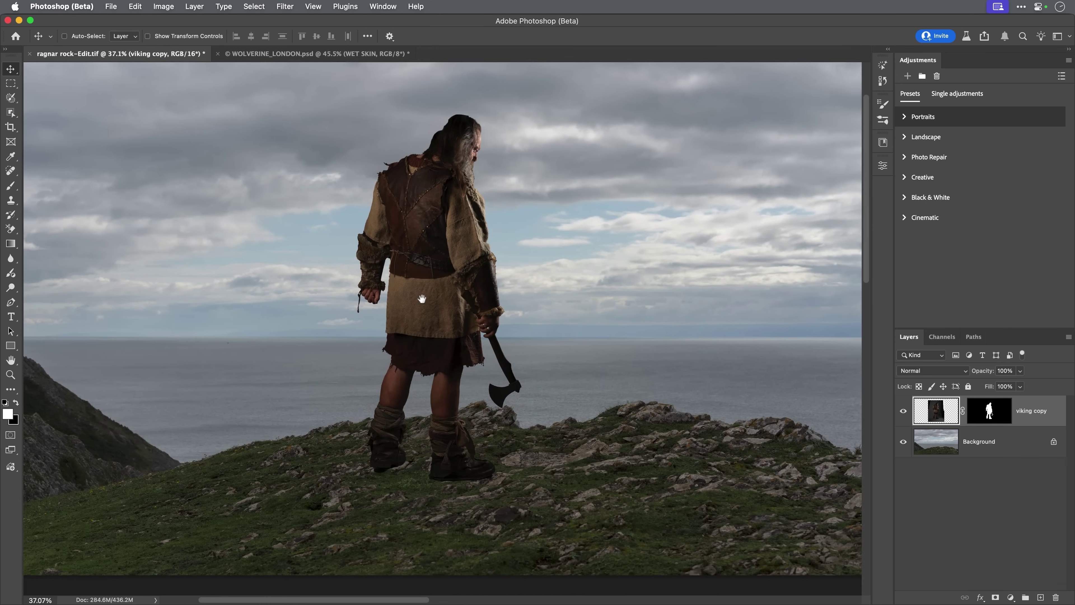
click(905, 413)
click(905, 417)
scroll(459, 328, up, 1)
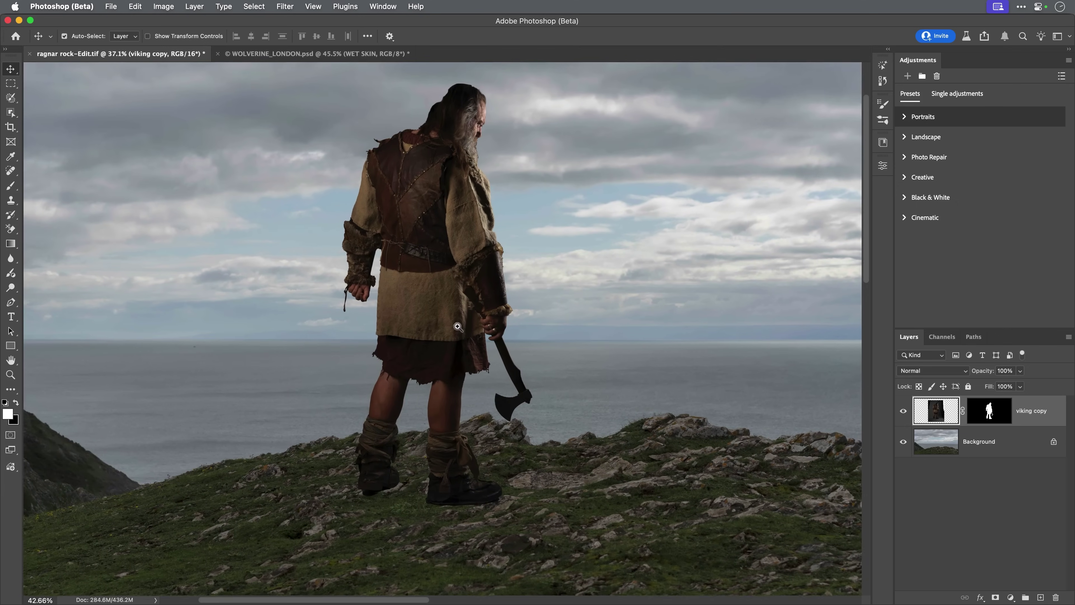
Drag the viking so his boots rest on the rocks above the sea
drag(440, 429, 459, 403)
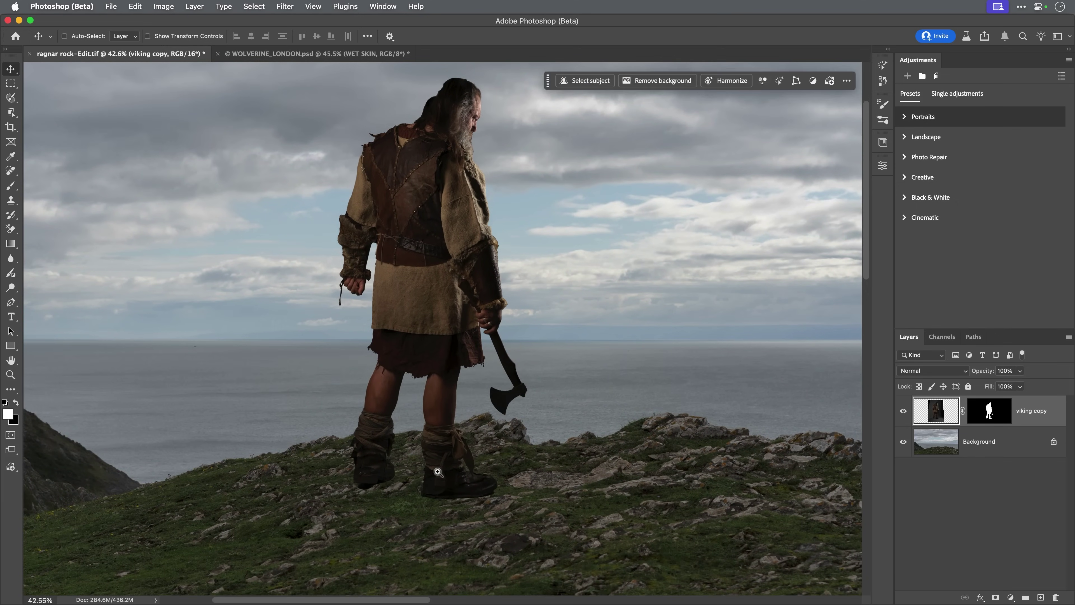
scroll(469, 504, up, 4)
scroll(470, 504, up, 2)
drag(472, 449, 443, 453)
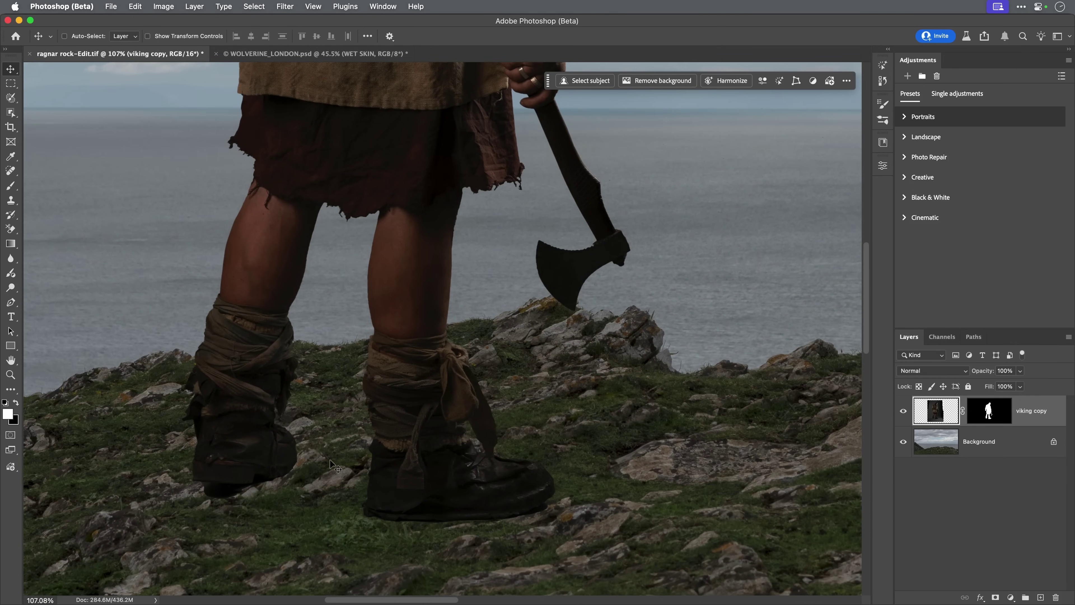
scroll(417, 441, down, 6)
scroll(428, 360, down, 2)
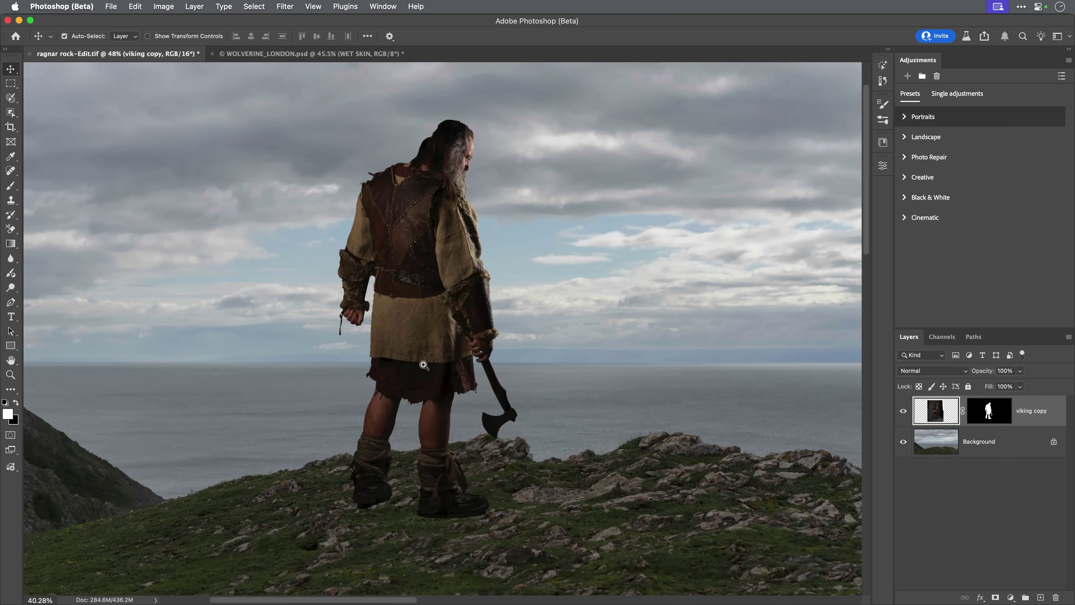
scroll(423, 354, up, 1)
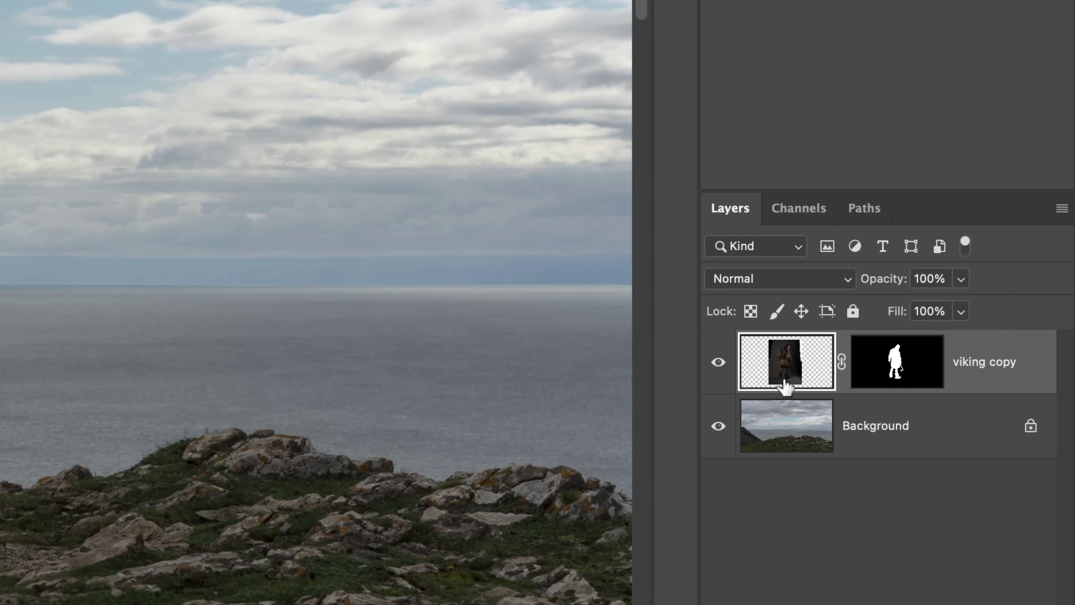
Duplicate 'viking copy' into 'viking copy 2' and hide the original 'viking copy'
drag(783, 377, 812, 400)
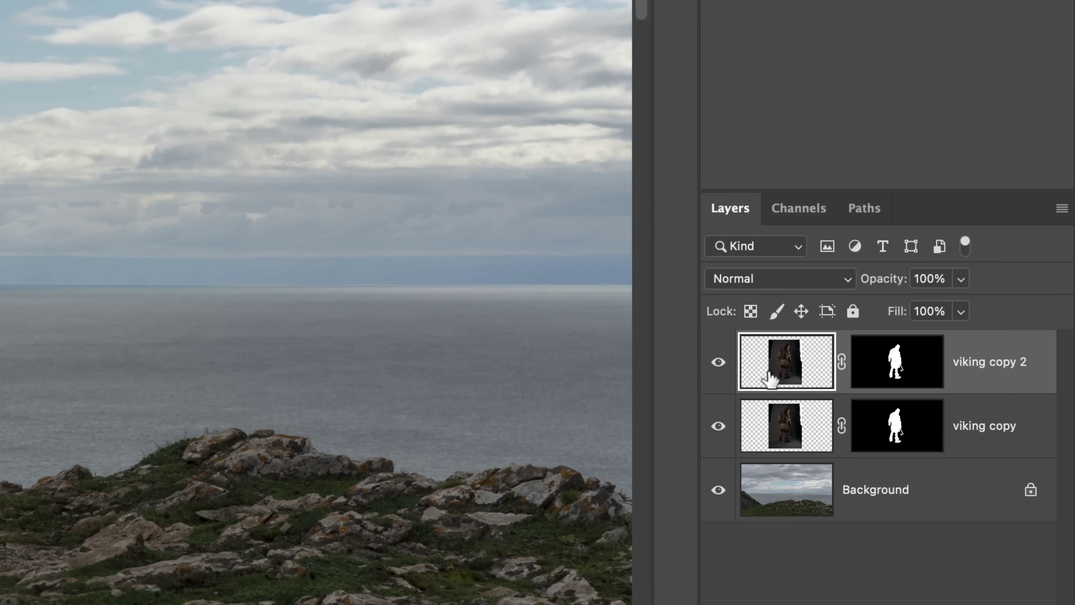
click(719, 426)
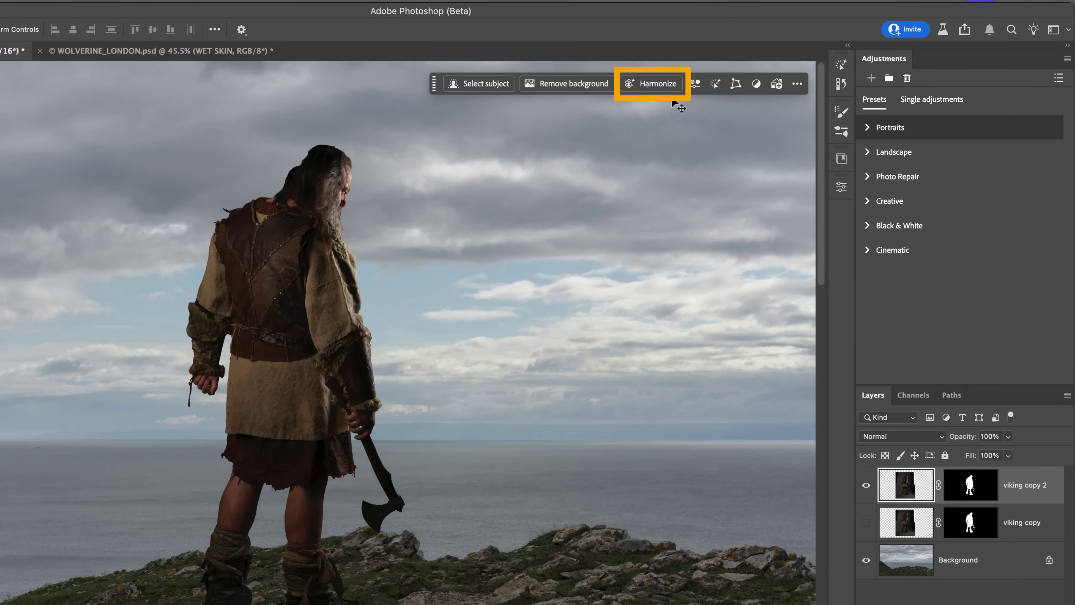
Harmonize the viking and compare the first two variations up close on his head
click(657, 85)
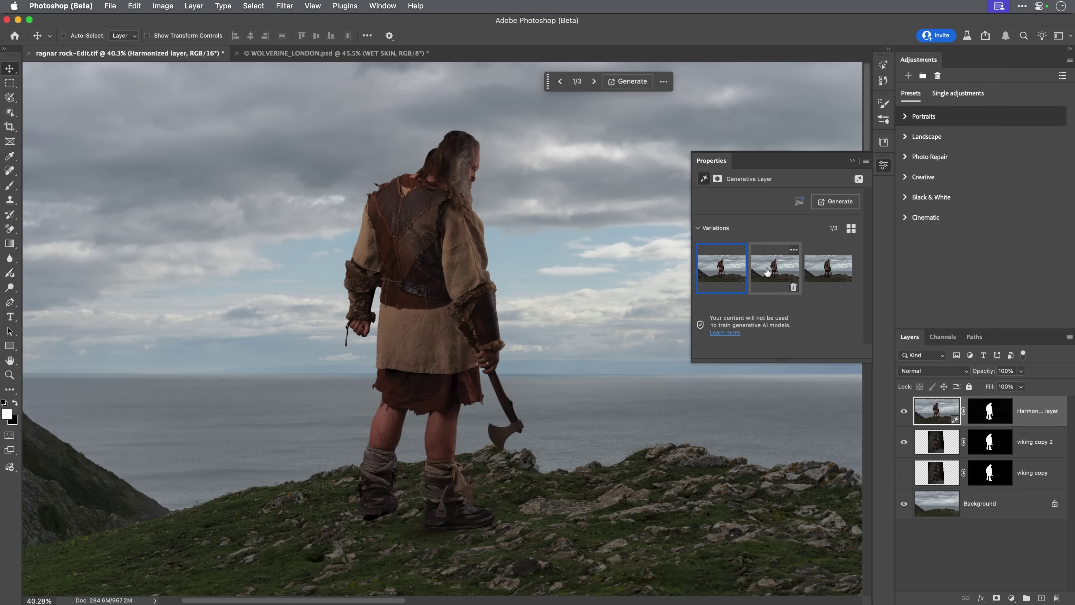
click(767, 271)
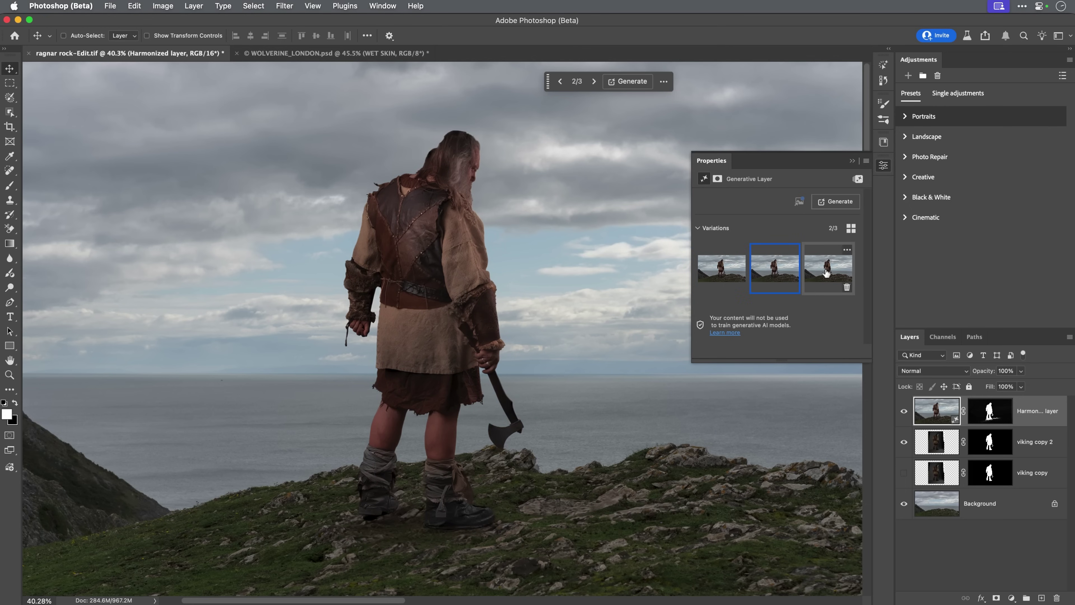
click(730, 273)
drag(462, 164, 487, 167)
drag(470, 256, 507, 278)
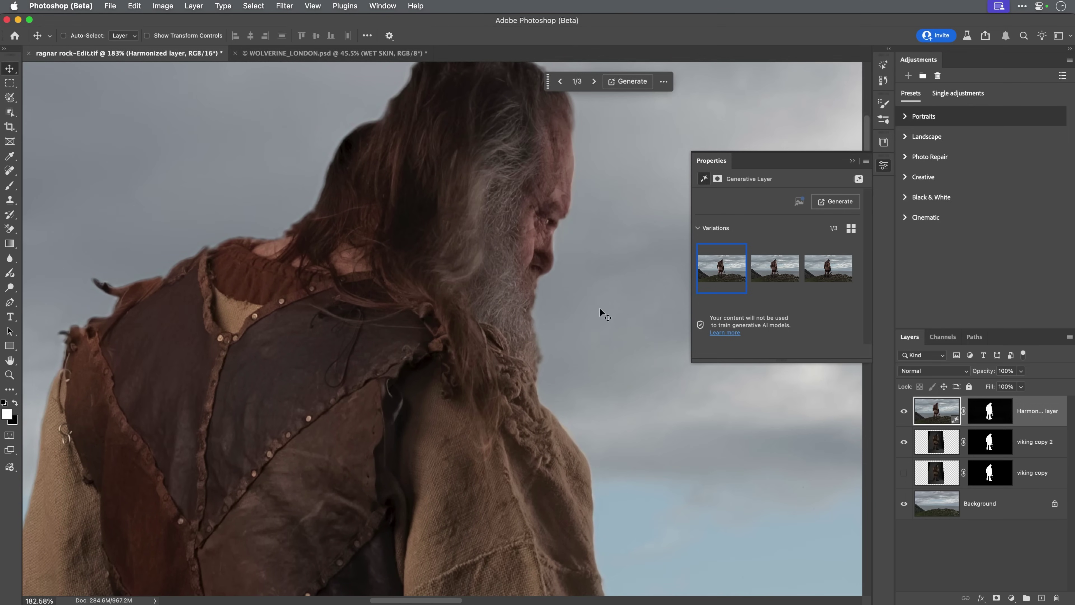
Toggle the Harmonized layer on and off to compare it with the original viking
click(904, 414)
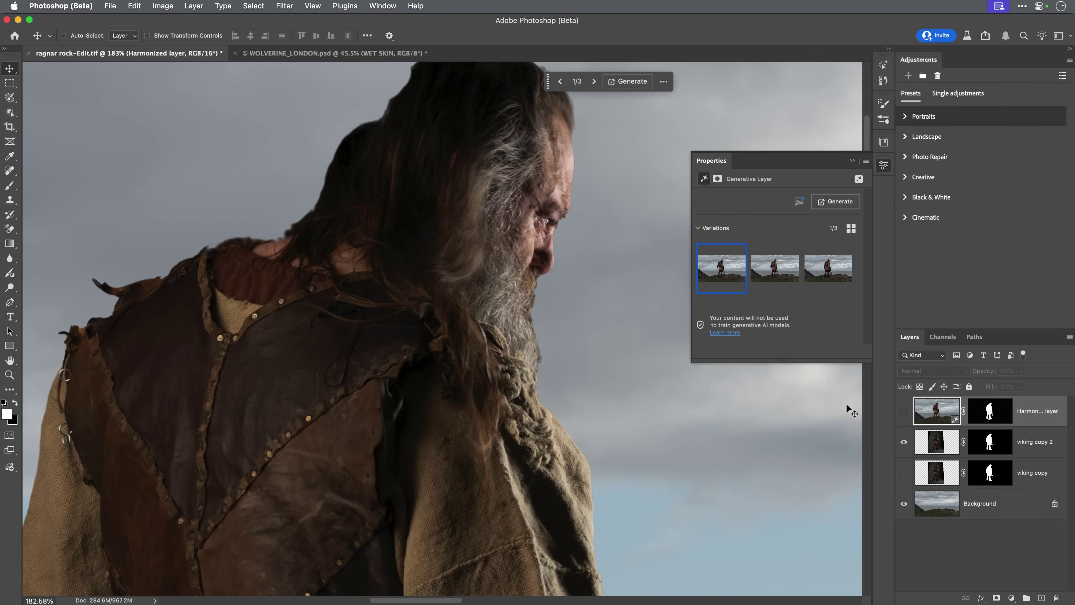
click(904, 413)
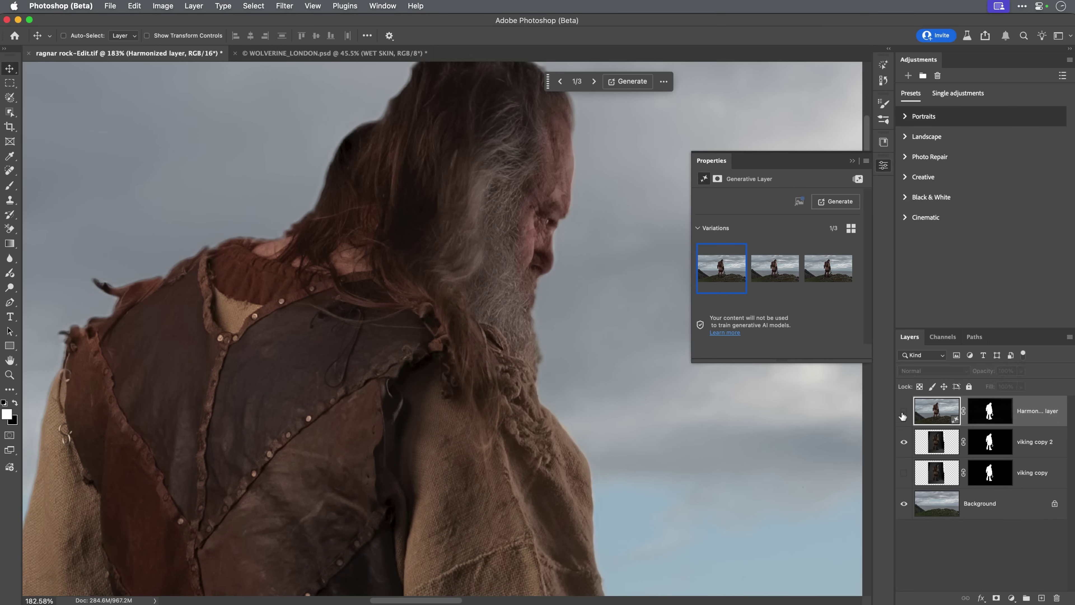
click(903, 411)
click(904, 413)
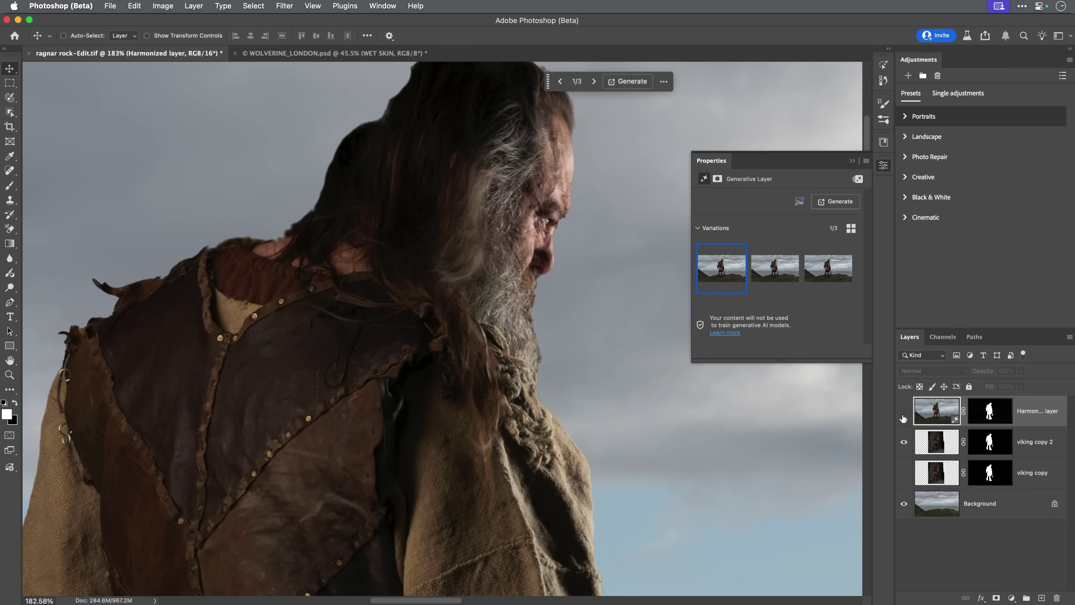
click(904, 413)
Compare the harmonized and original viking around his torso and feet
drag(449, 427, 447, 328)
scroll(444, 421, down, 5)
scroll(413, 473, up, 3)
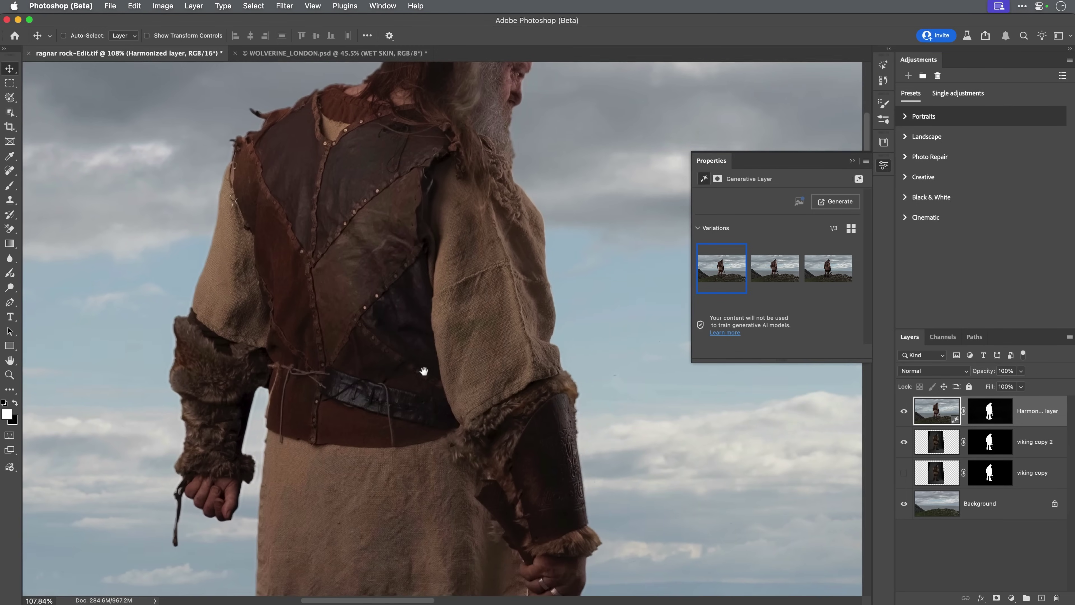
scroll(430, 446, down, 10)
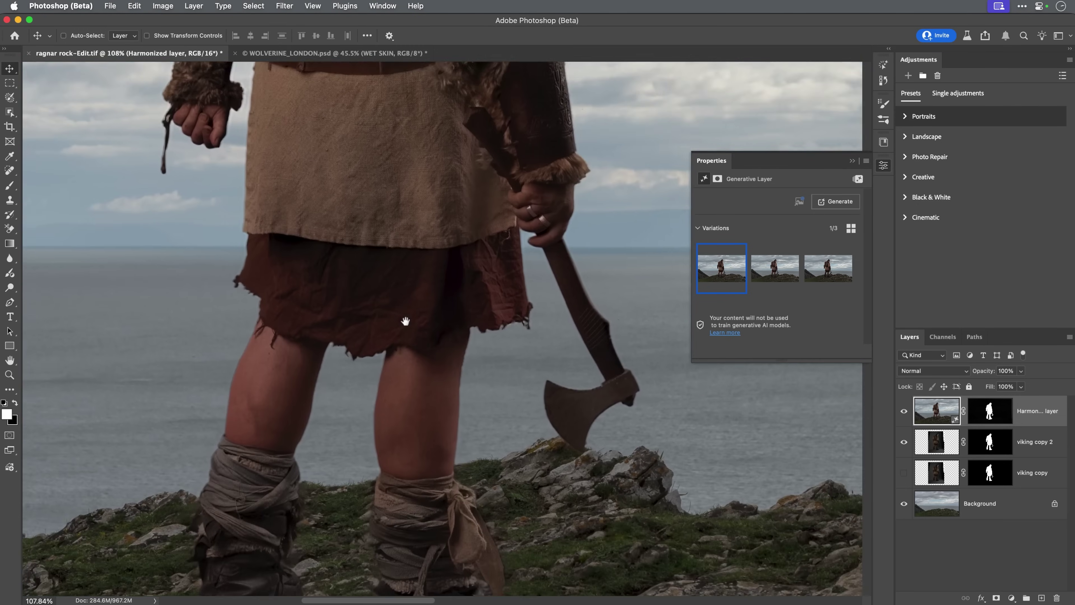
scroll(397, 304, down, 5)
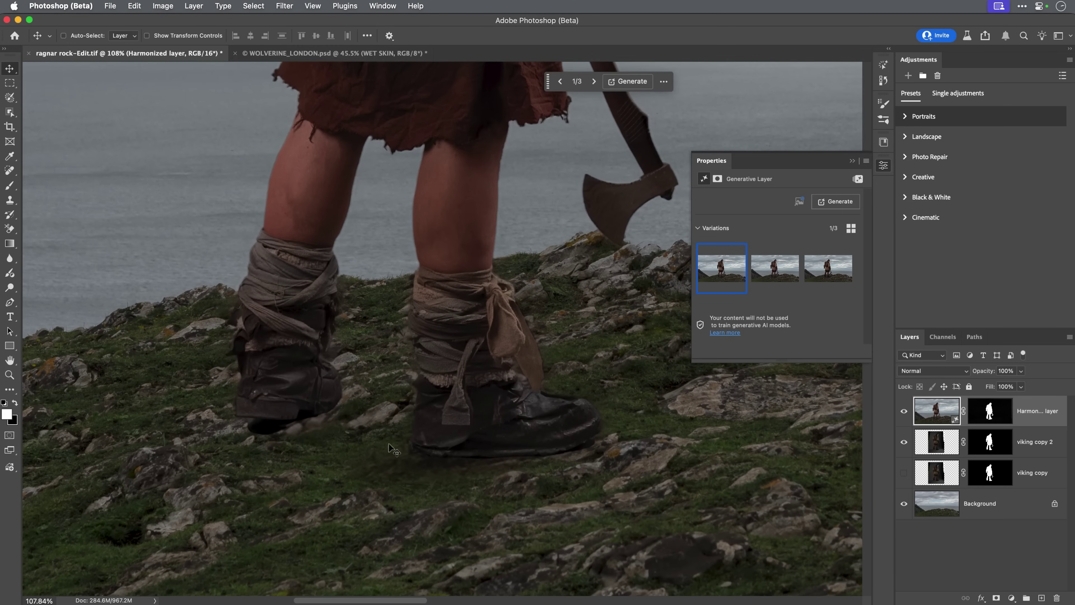
click(903, 411)
click(904, 411)
click(903, 412)
click(903, 411)
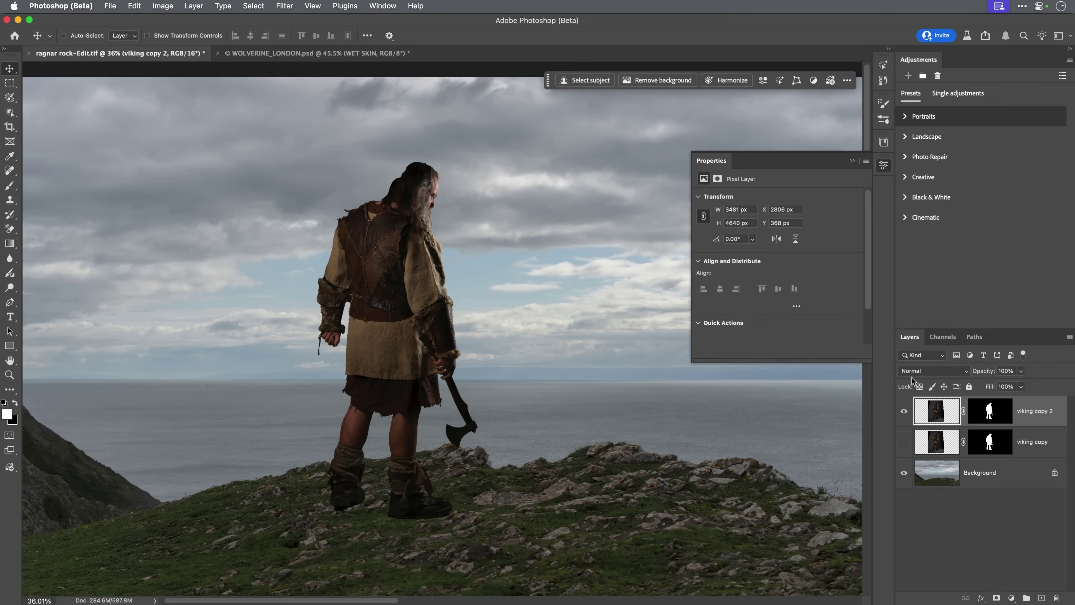
Close Properties and duplicate the Background layer as Background copy
click(882, 166)
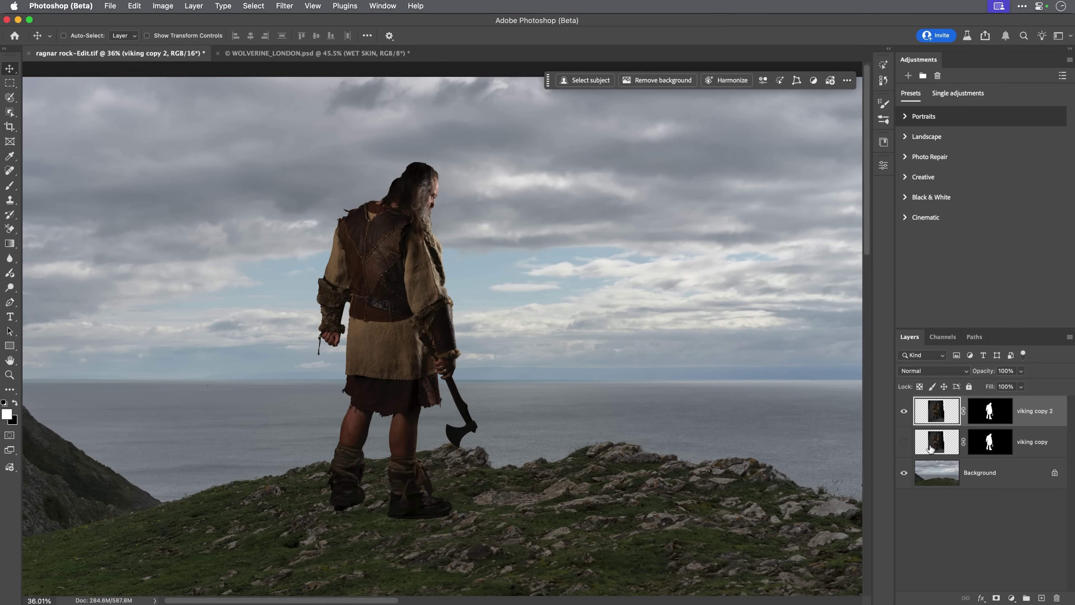
click(940, 477)
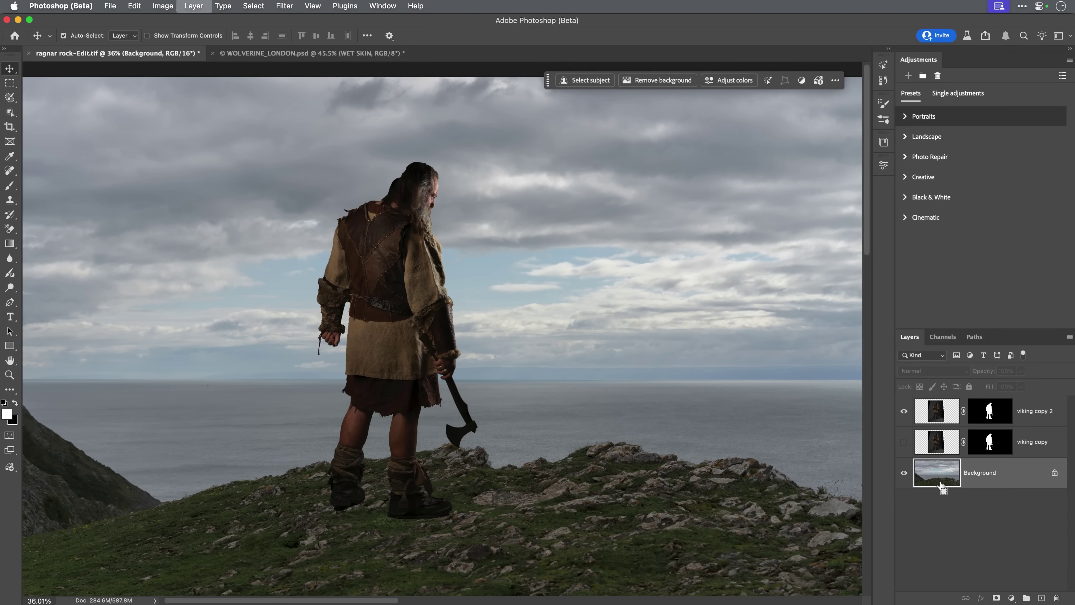
key(super+j)
Paint a large soft white sun glow into the sky right of the viking
key(b)
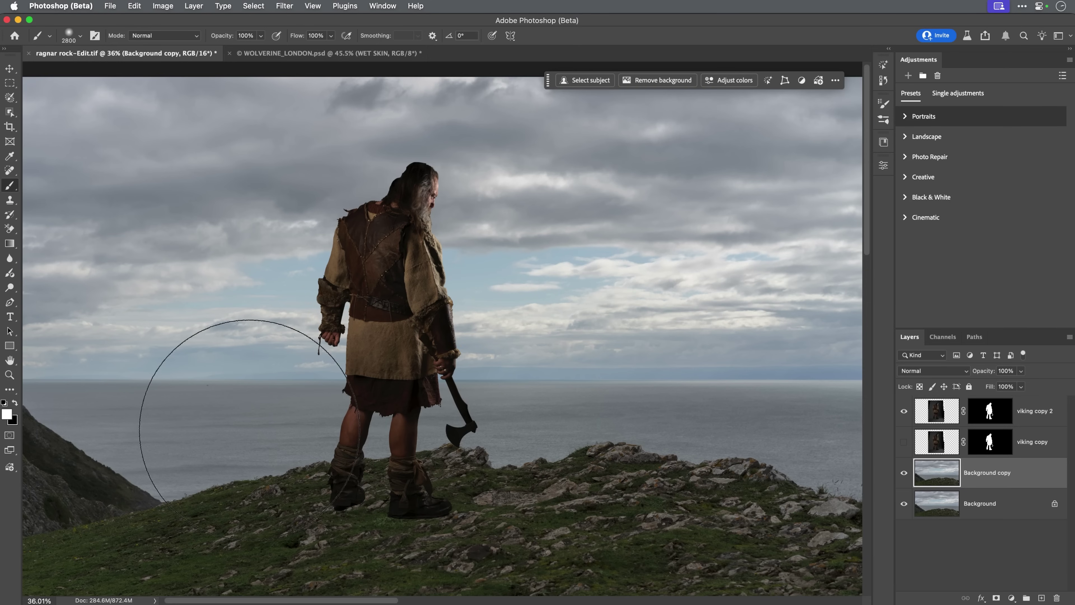
right_click(630, 265)
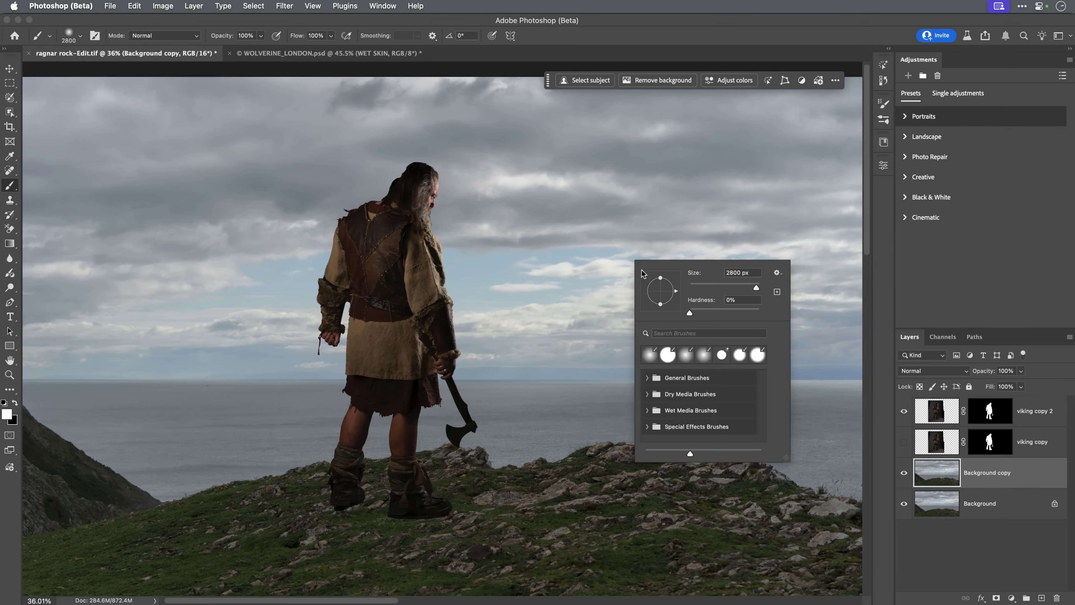
click(662, 23)
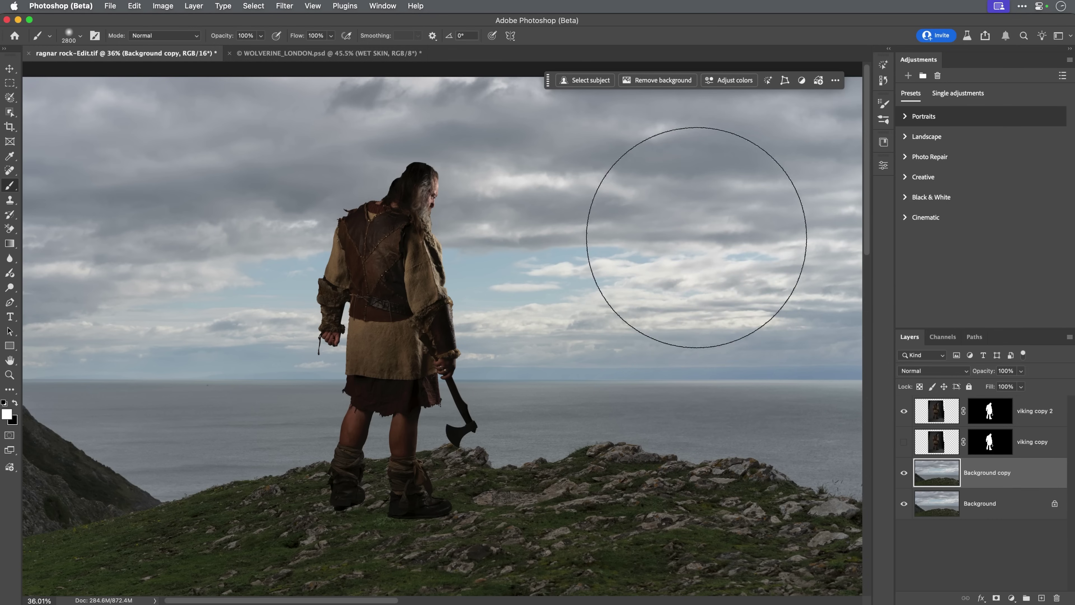
click(663, 247)
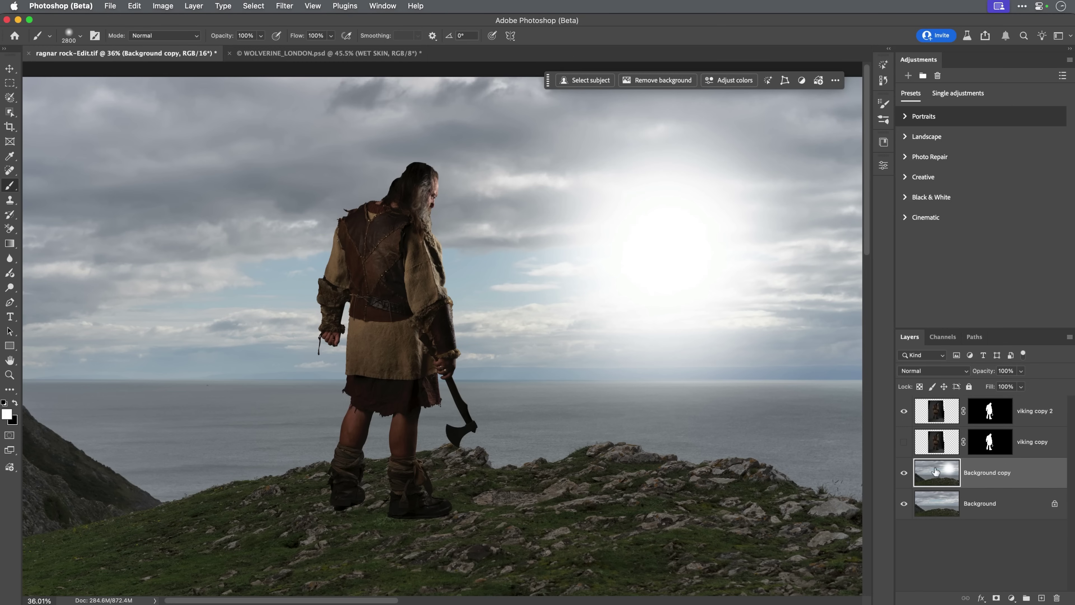
Select 'viking copy 2' and apply Harmonize to relight it for the sunlit scene
key(v)
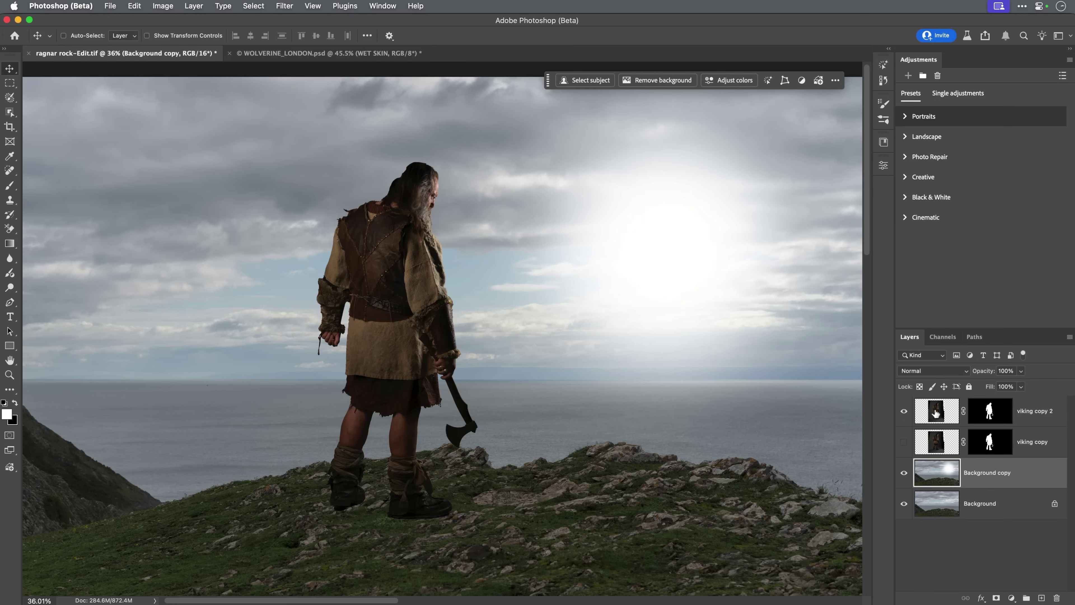
click(937, 414)
click(904, 411)
click(904, 410)
click(729, 81)
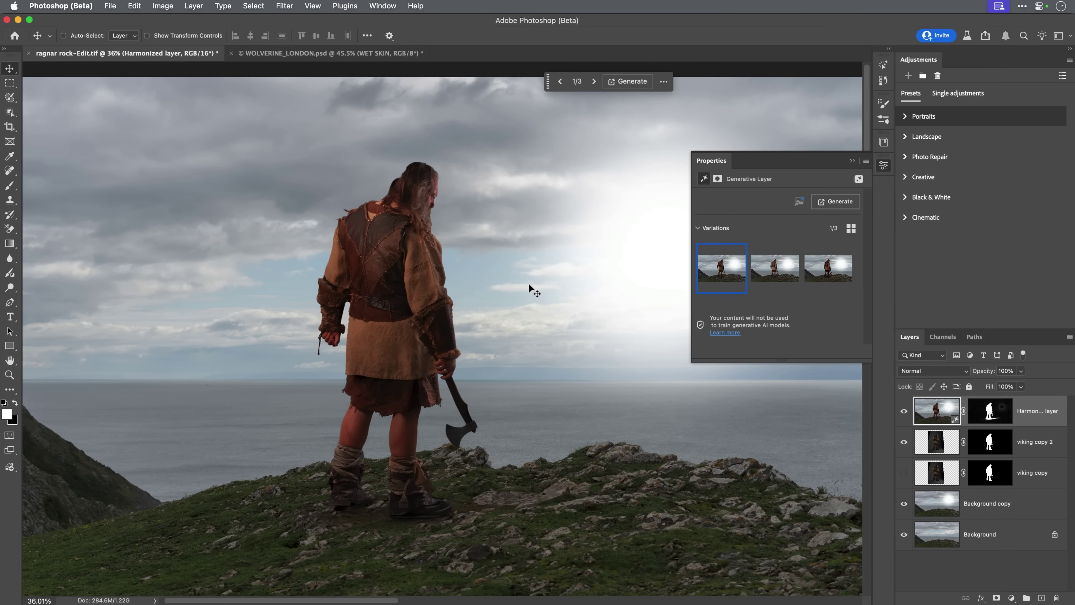
Compare the new Harmonized layer against the original by toggling its visibility
click(883, 166)
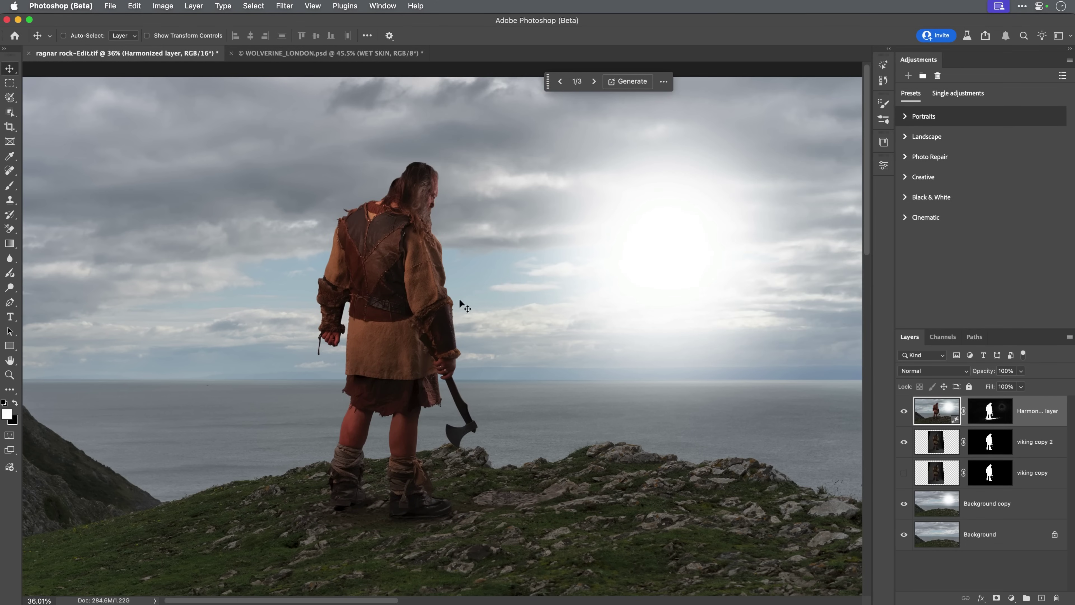
scroll(427, 161, up, 5)
scroll(391, 259, up, 4)
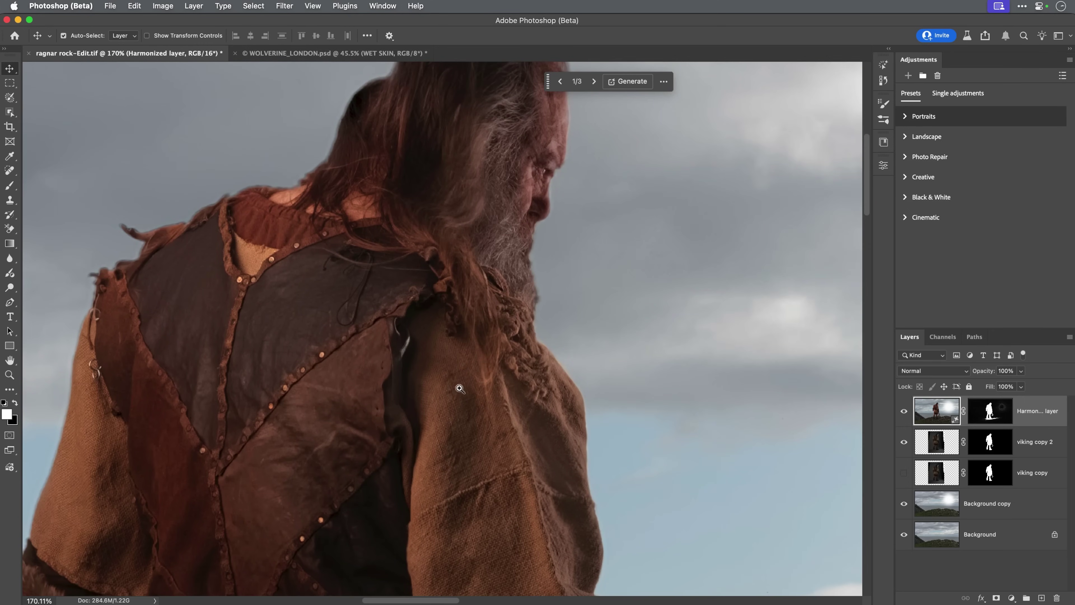
scroll(444, 377, down, 5)
scroll(428, 315, up, 3)
scroll(429, 315, down, 5)
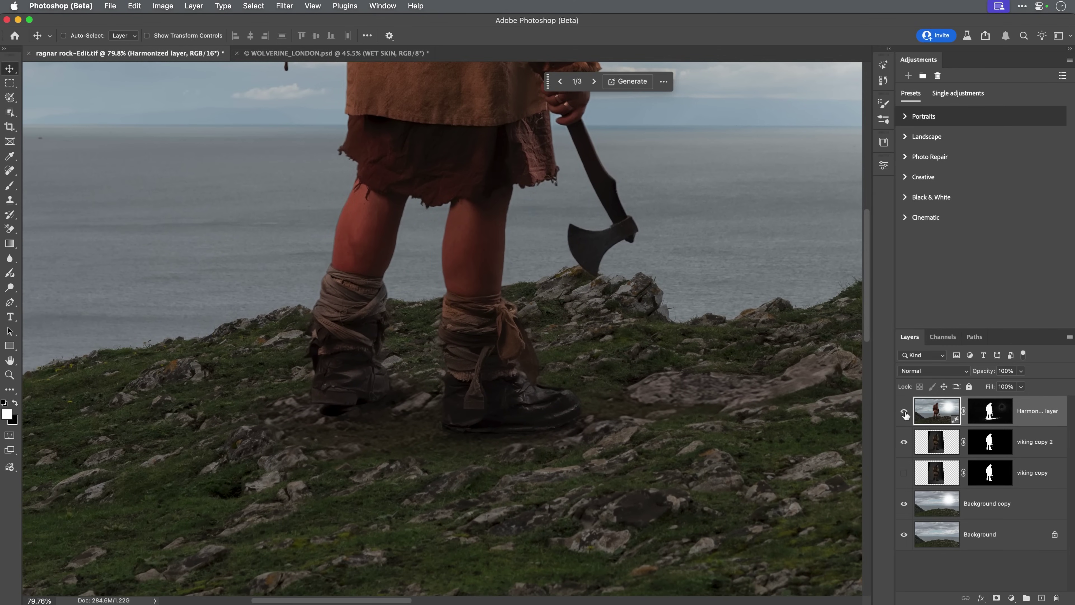
click(904, 412)
click(905, 411)
click(904, 412)
click(903, 412)
Delete the Background copy and 'viking copy 2' layers, then select the Harmonized layer
scroll(523, 401, down, 3)
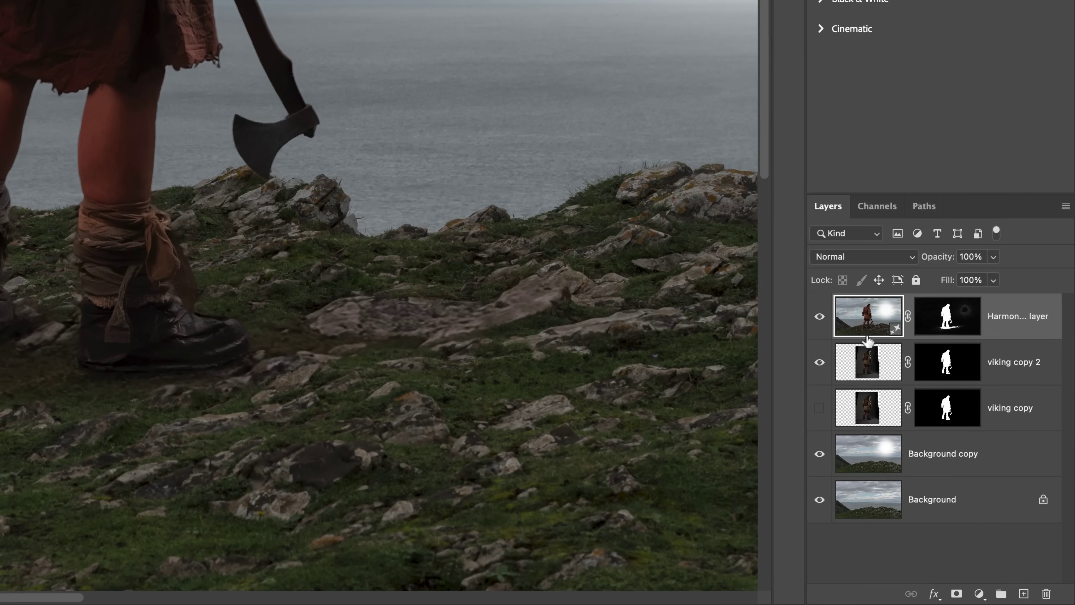
click(882, 462)
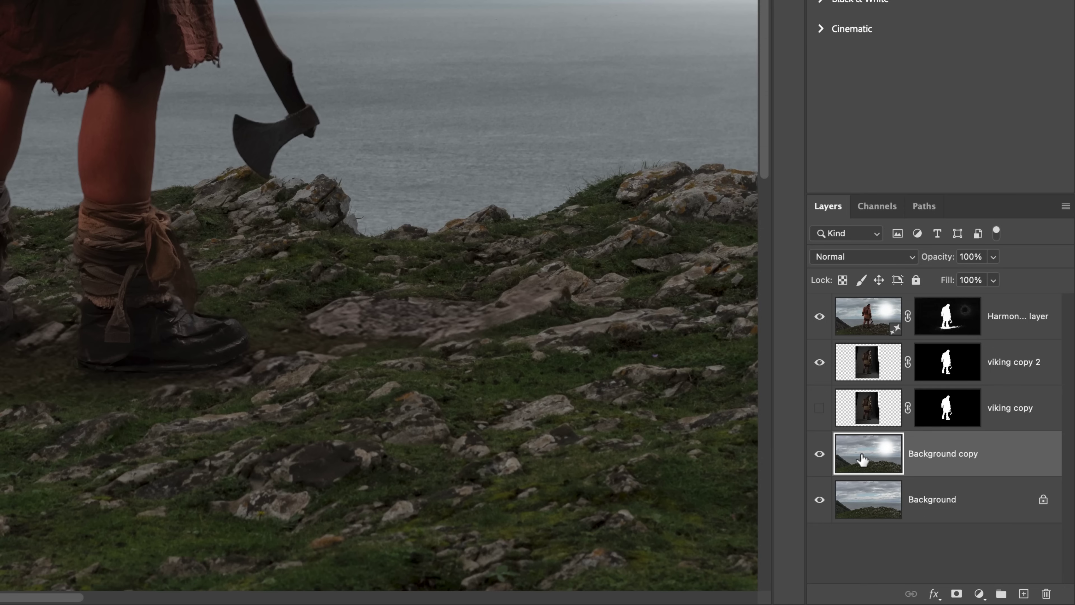
key(BackSpace)
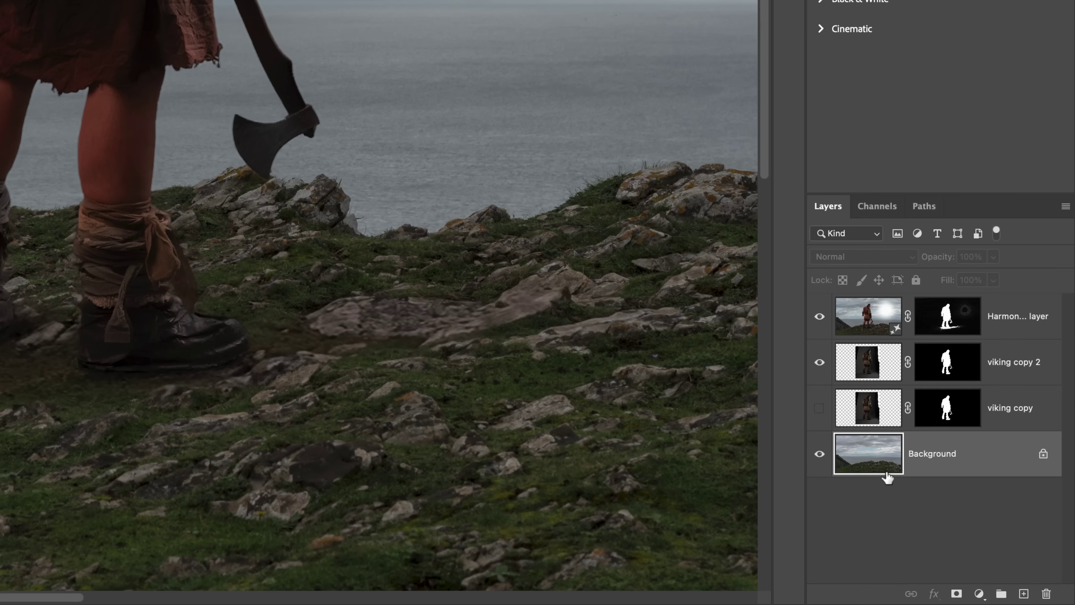
click(866, 369)
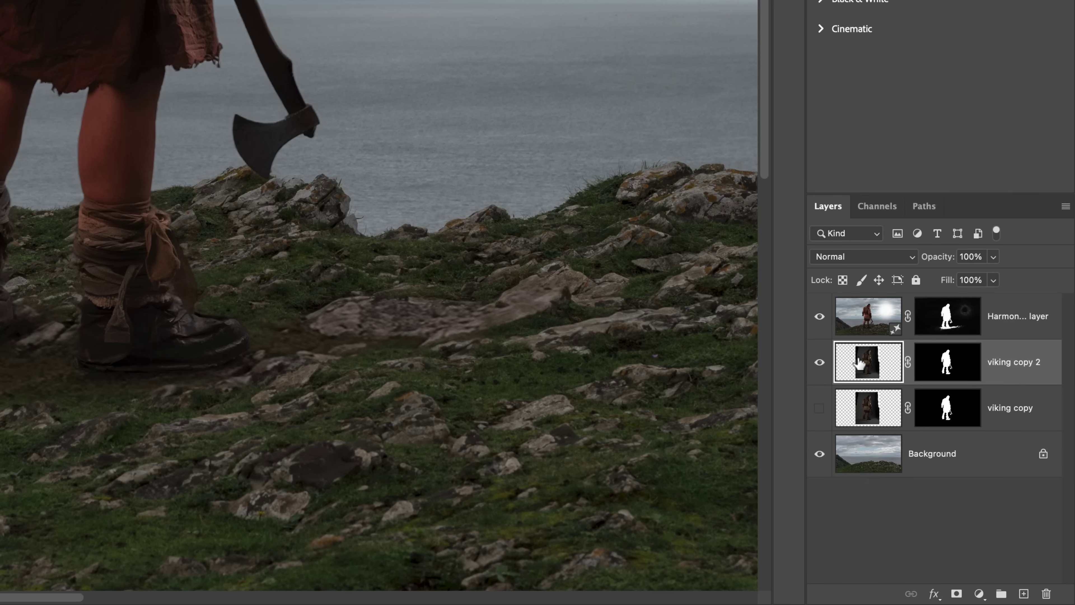
key(Delete)
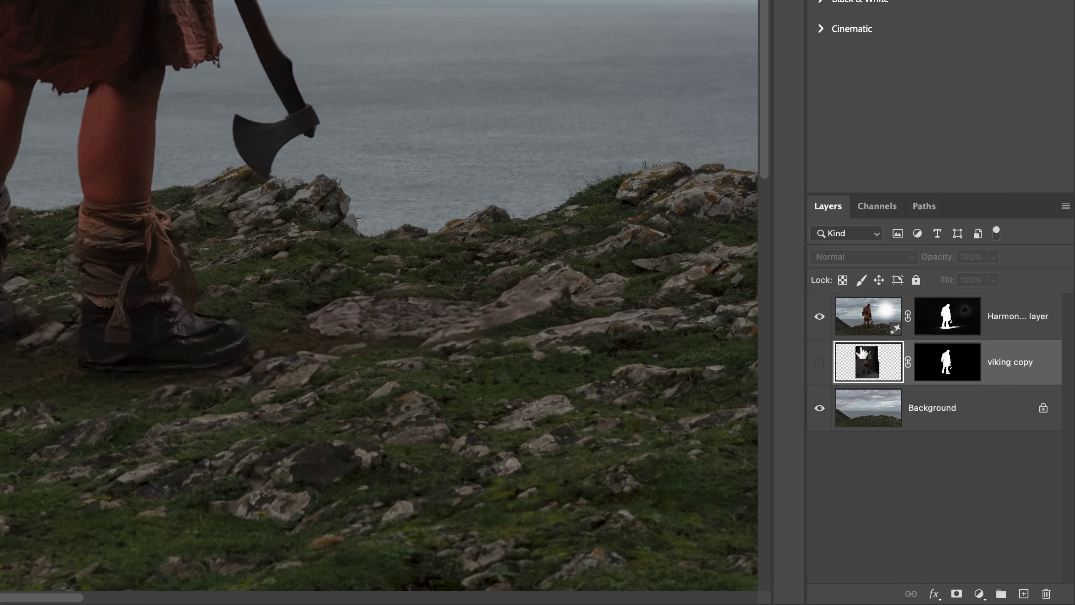
click(859, 322)
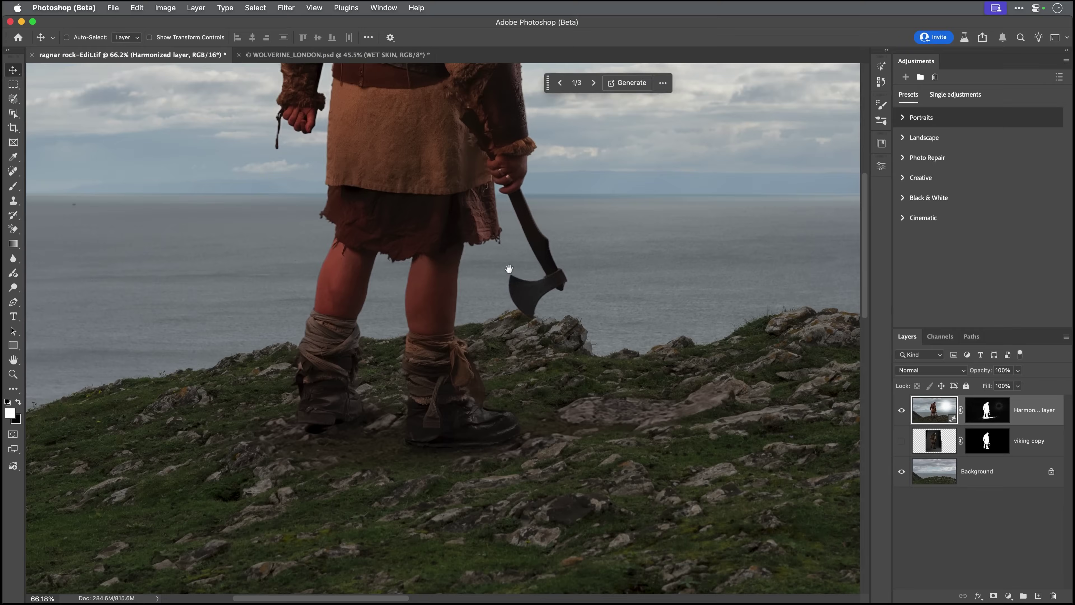
scroll(509, 269, down, 5)
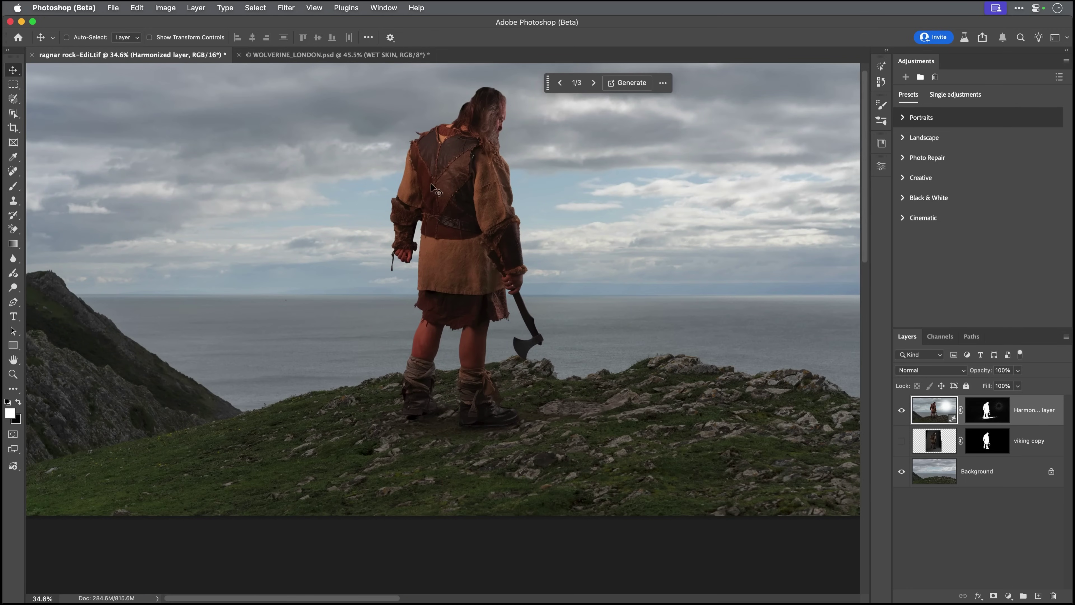
scroll(479, 311, up, 4)
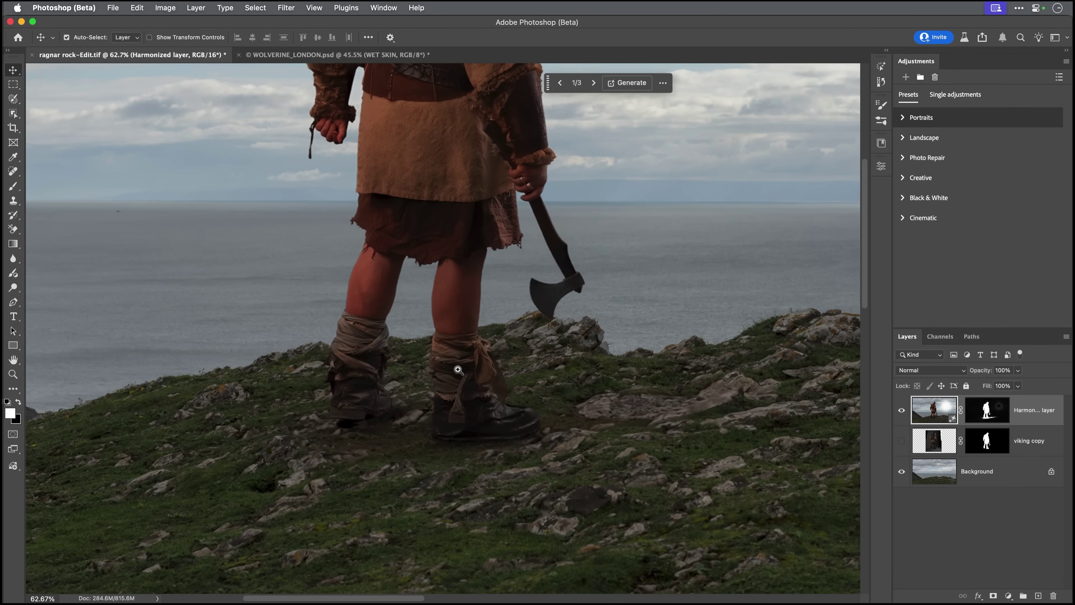
scroll(456, 371, down, 2)
drag(451, 319, 420, 405)
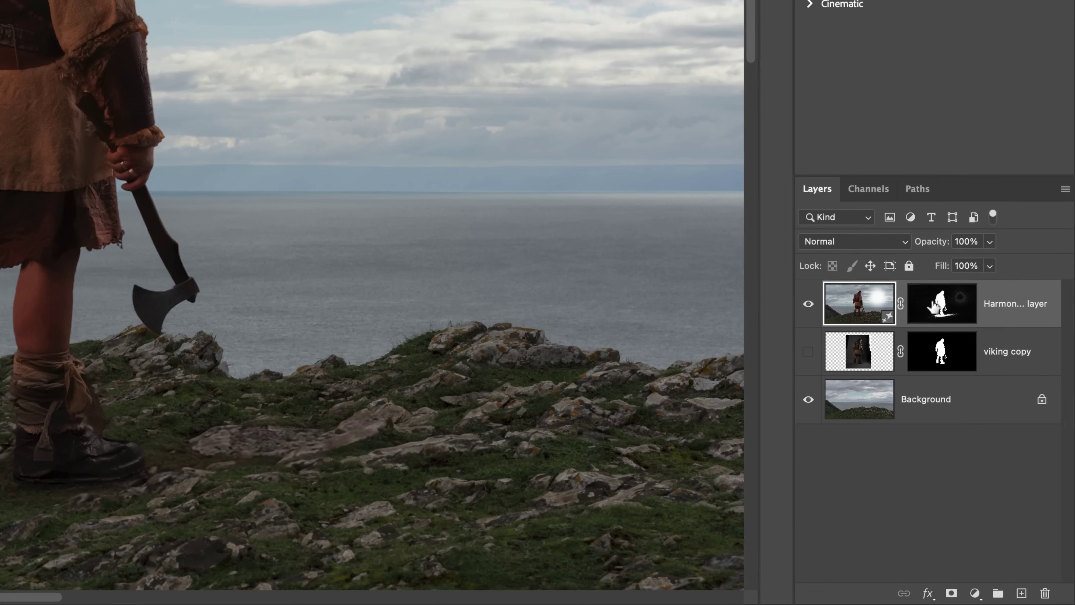
click(974, 407)
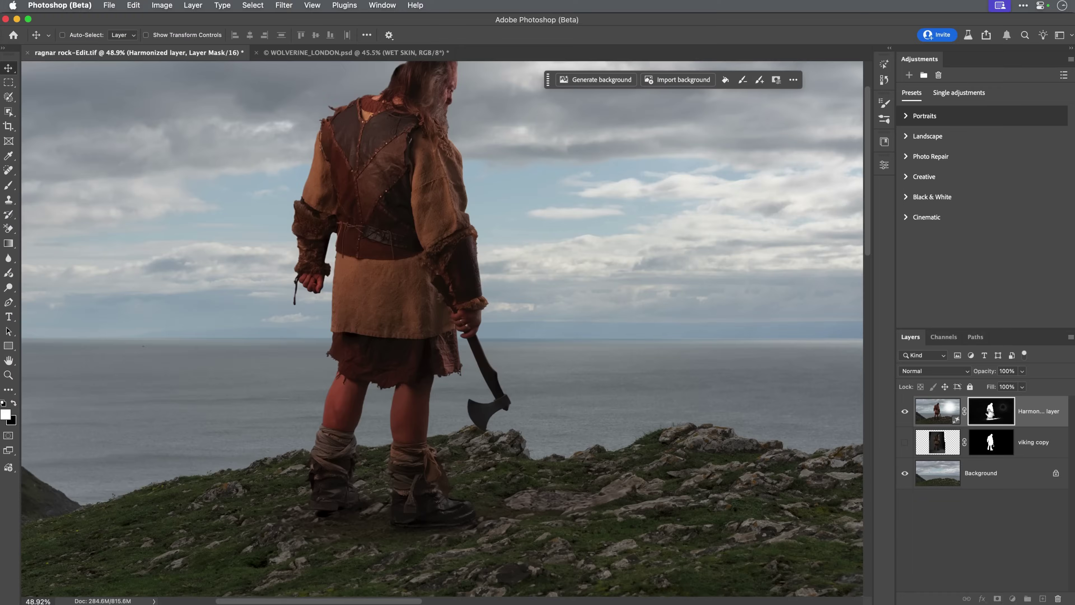
alt+click(990, 416)
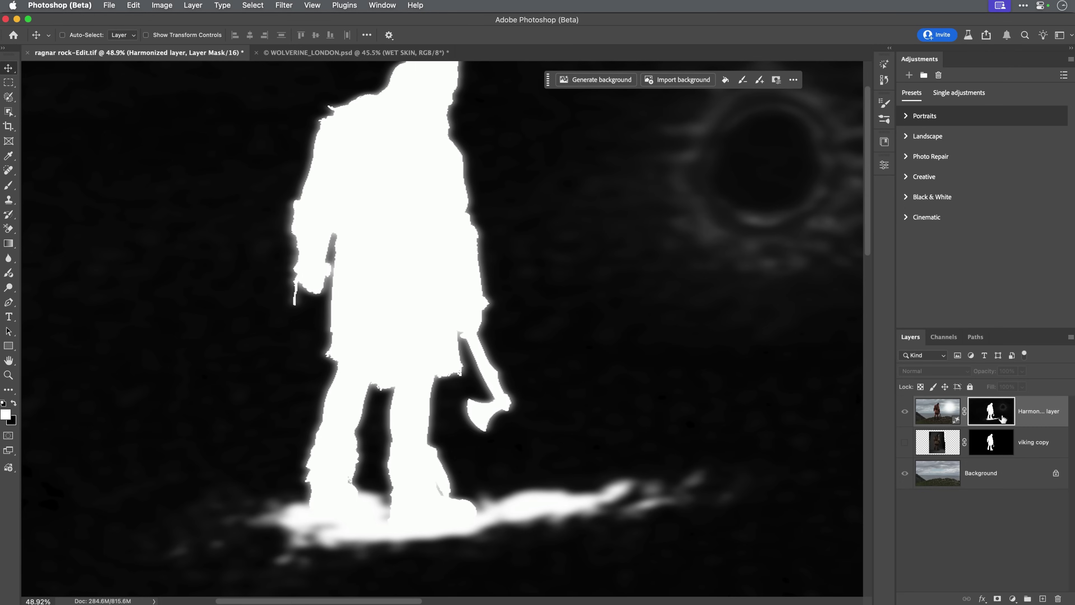
alt+click(990, 413)
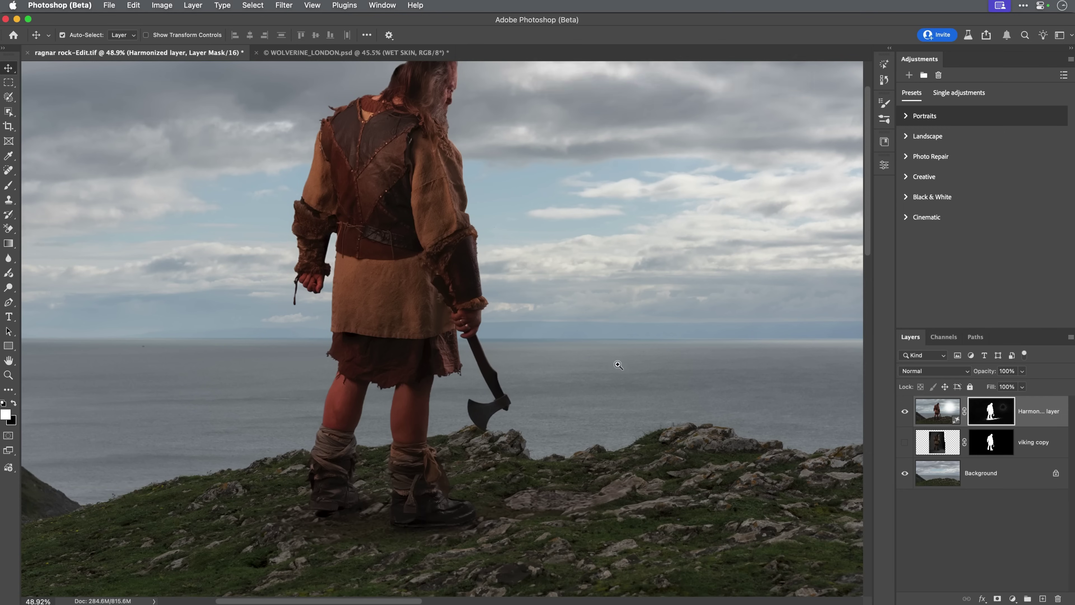
scroll(672, 396, down, 5)
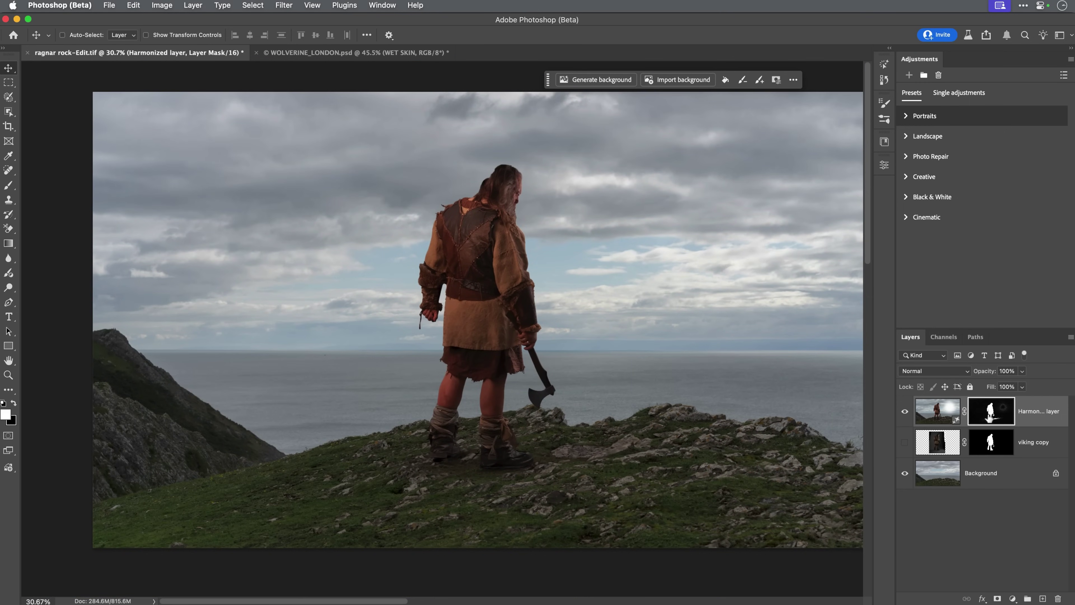
shift+click(989, 410)
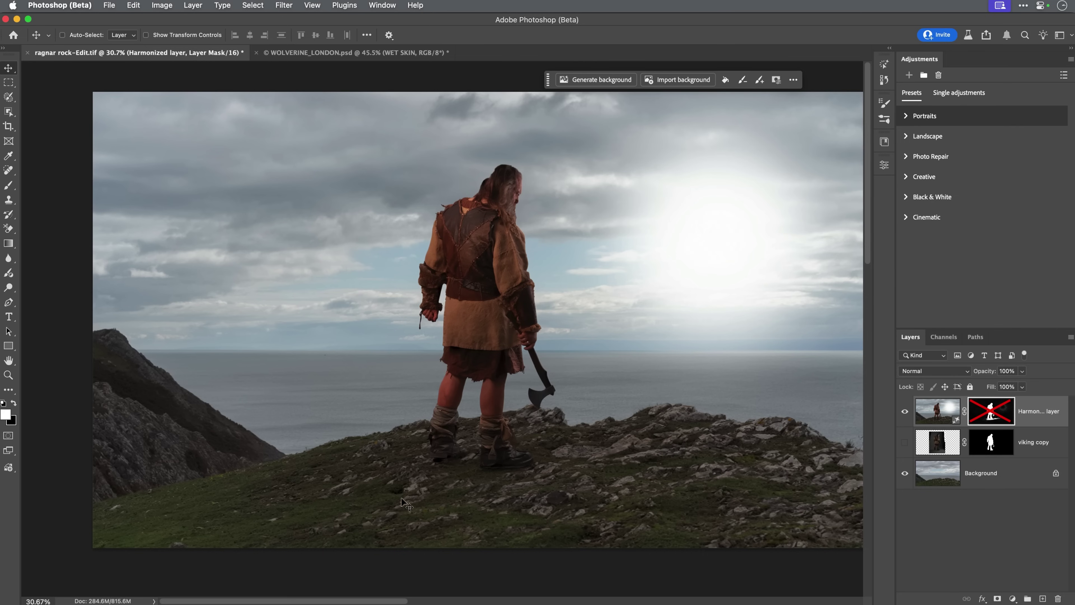
shift+click(987, 411)
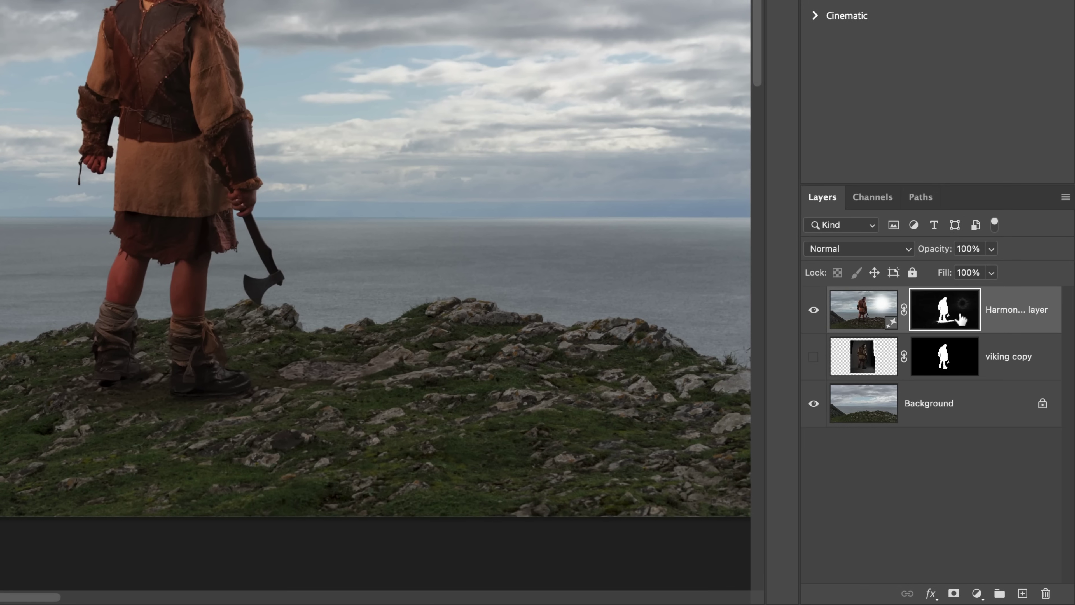
Rasterize the Harmonized layer
right_click(940, 312)
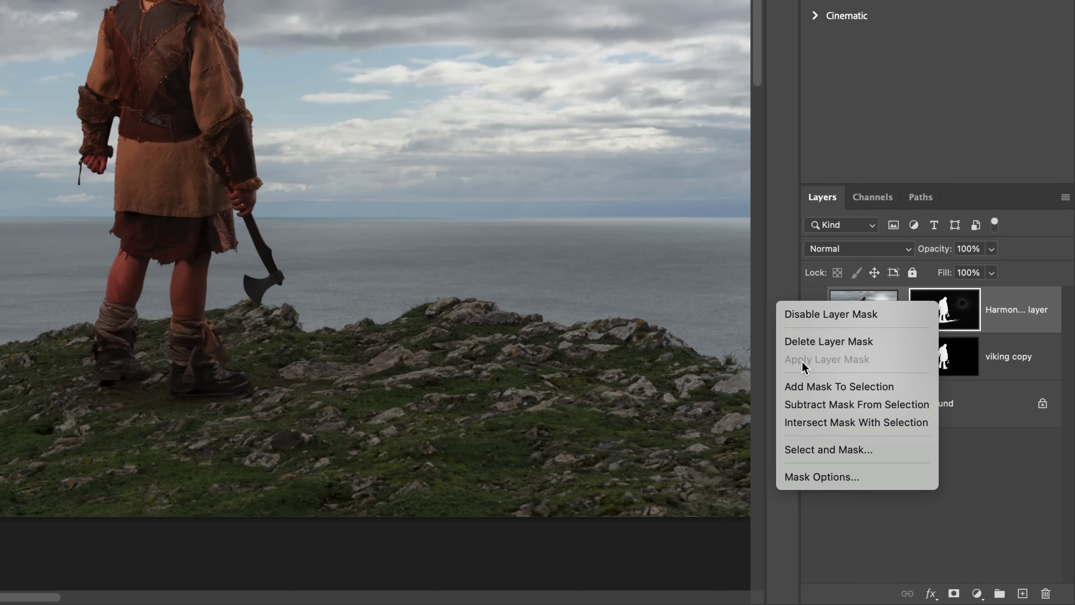
click(1014, 326)
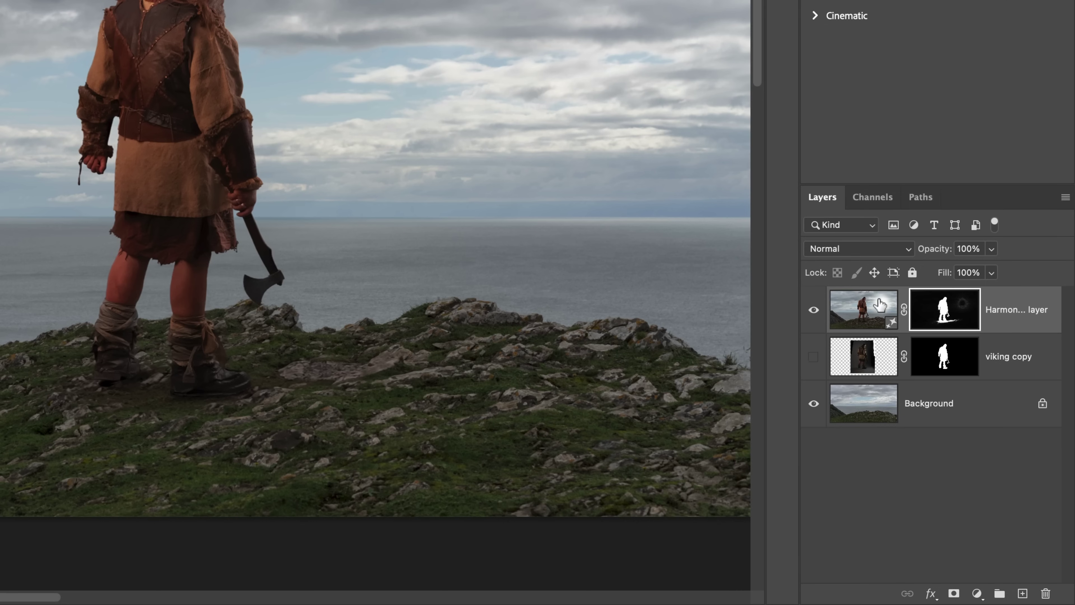
right_click(1012, 313)
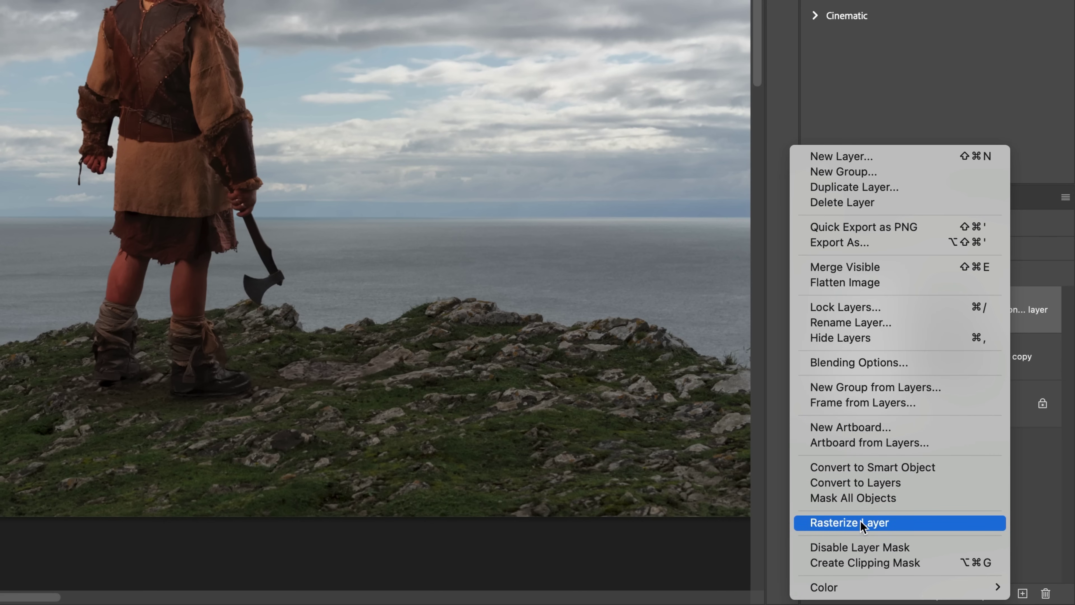
click(893, 526)
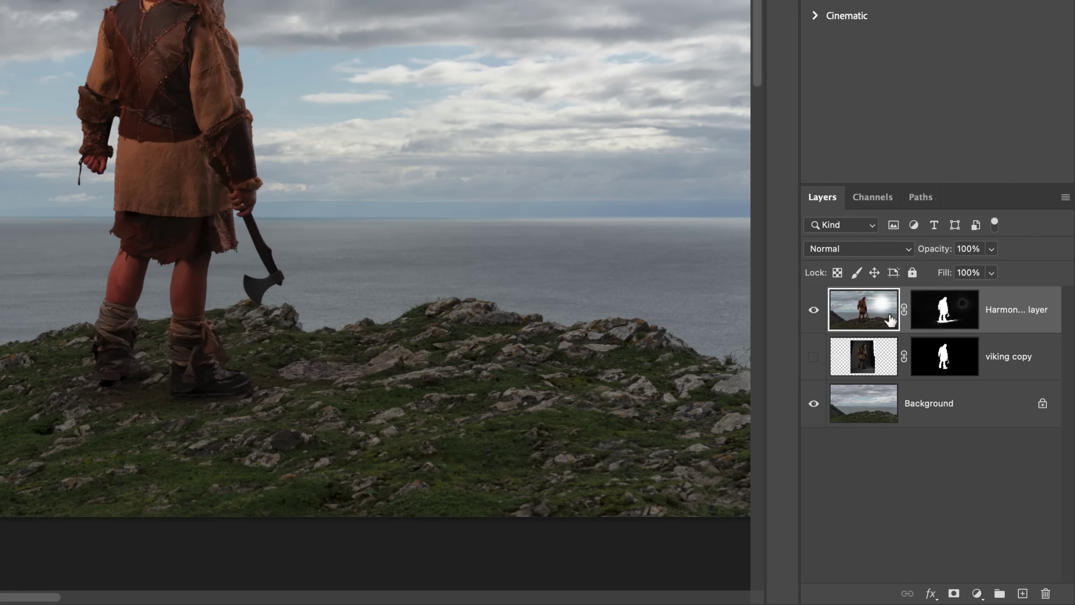
Apply the Harmonized layer's mask permanently
click(938, 313)
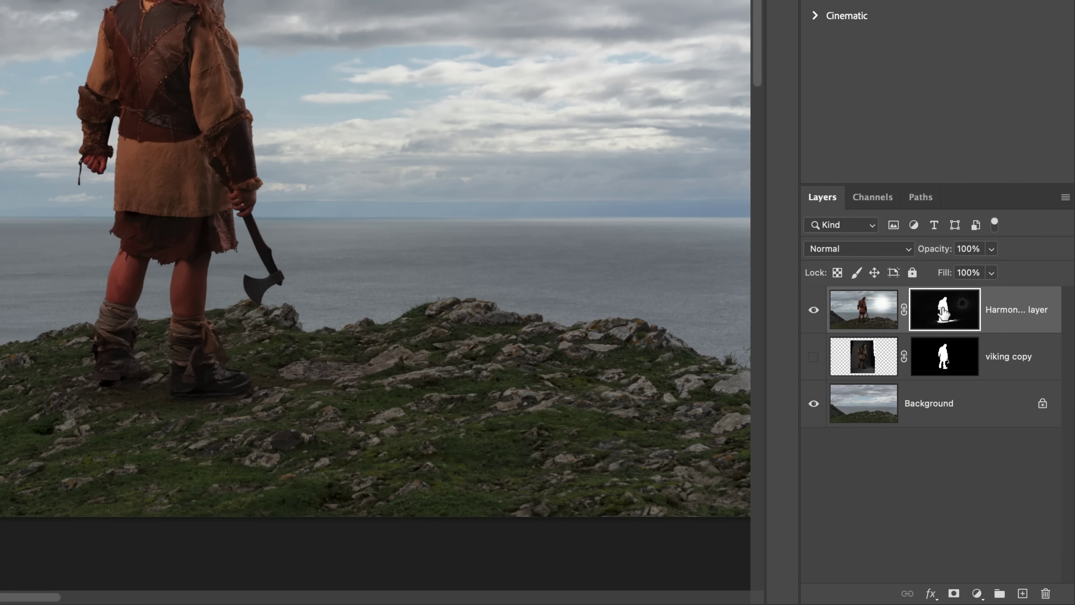
right_click(943, 313)
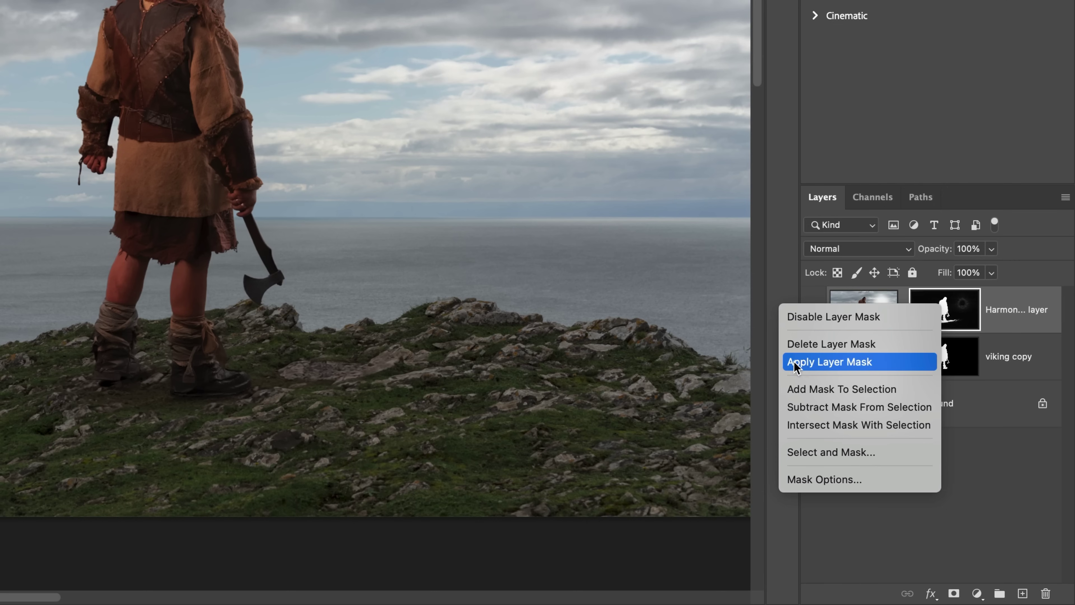
click(852, 364)
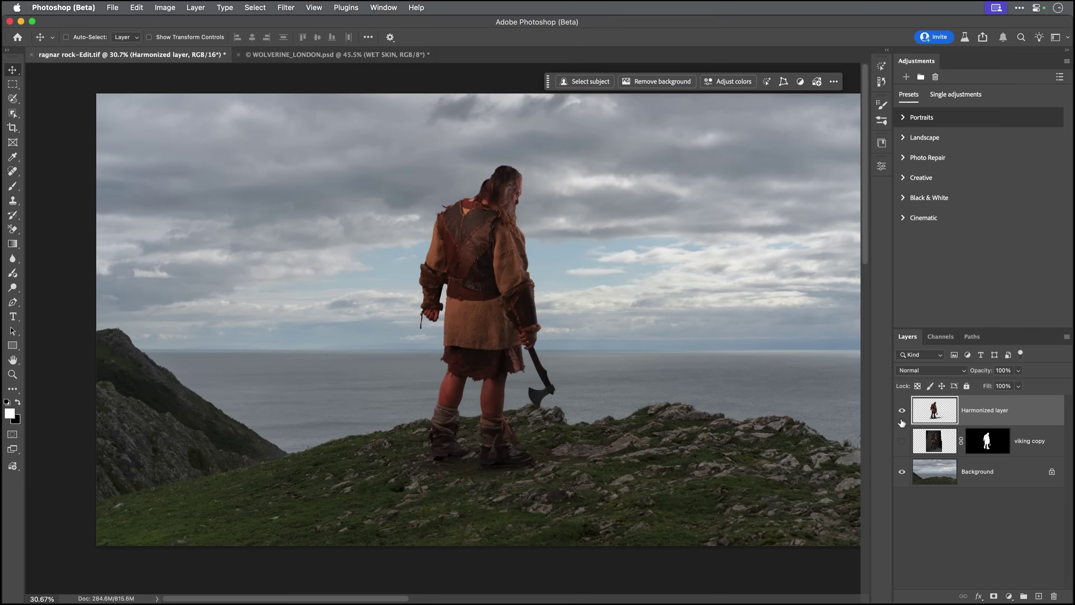
Check the cut-out, restore the Background, and give Harmonized layer a black hide-all mask
alt+click(902, 422)
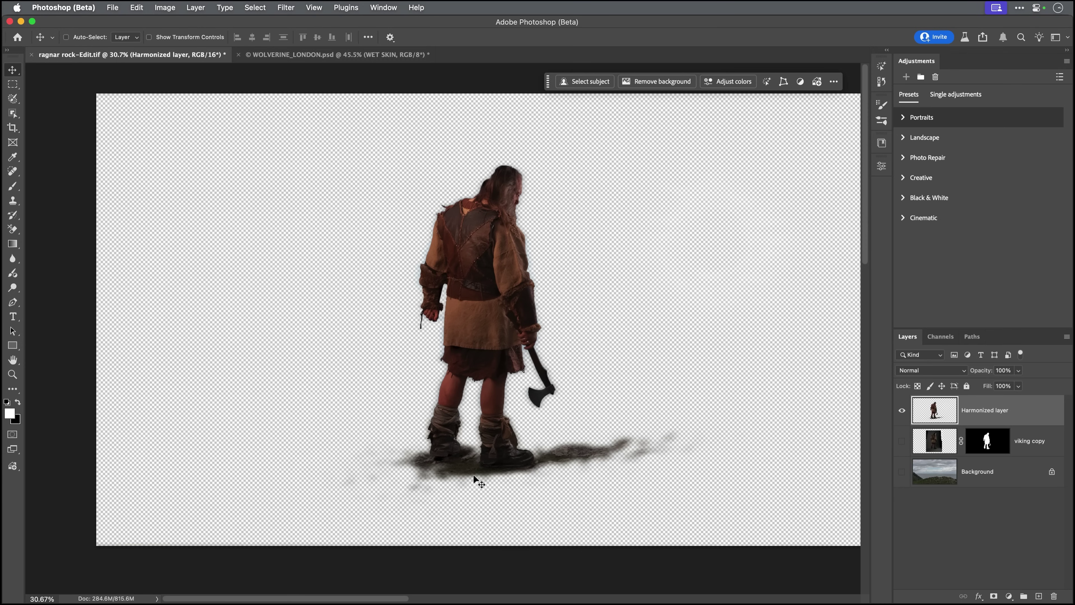
alt+click(902, 422)
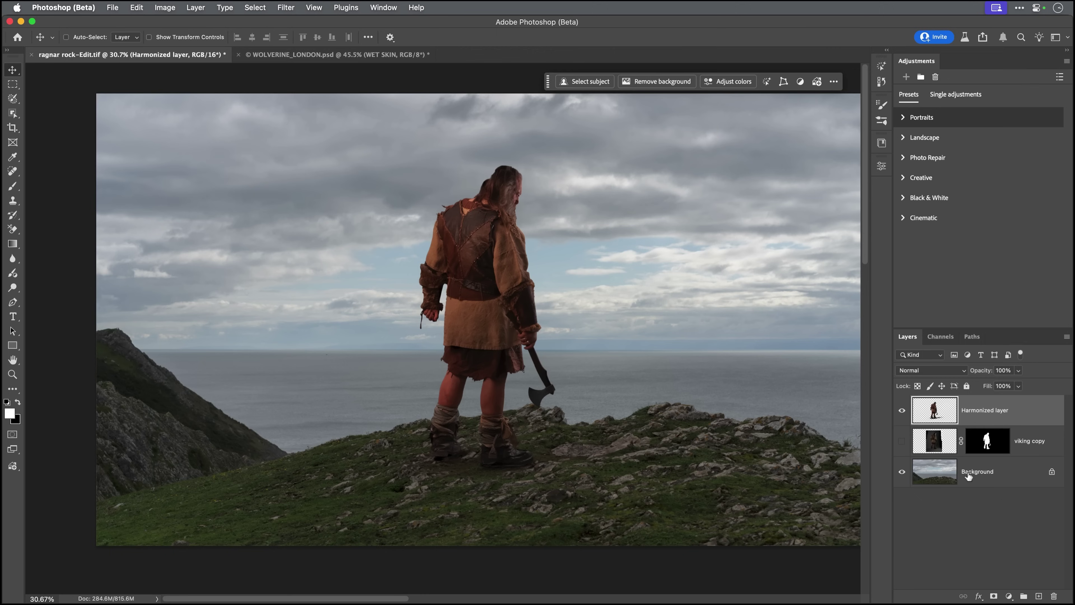
alt+click(993, 596)
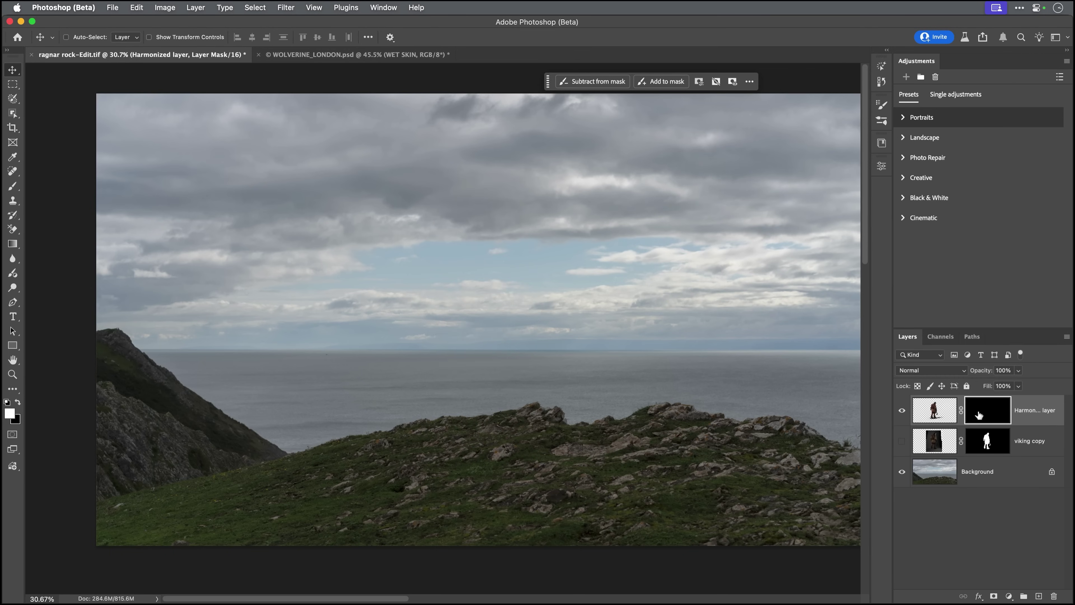
Show 'viking copy' again and shrink the brush to 300 for mask painting
click(902, 441)
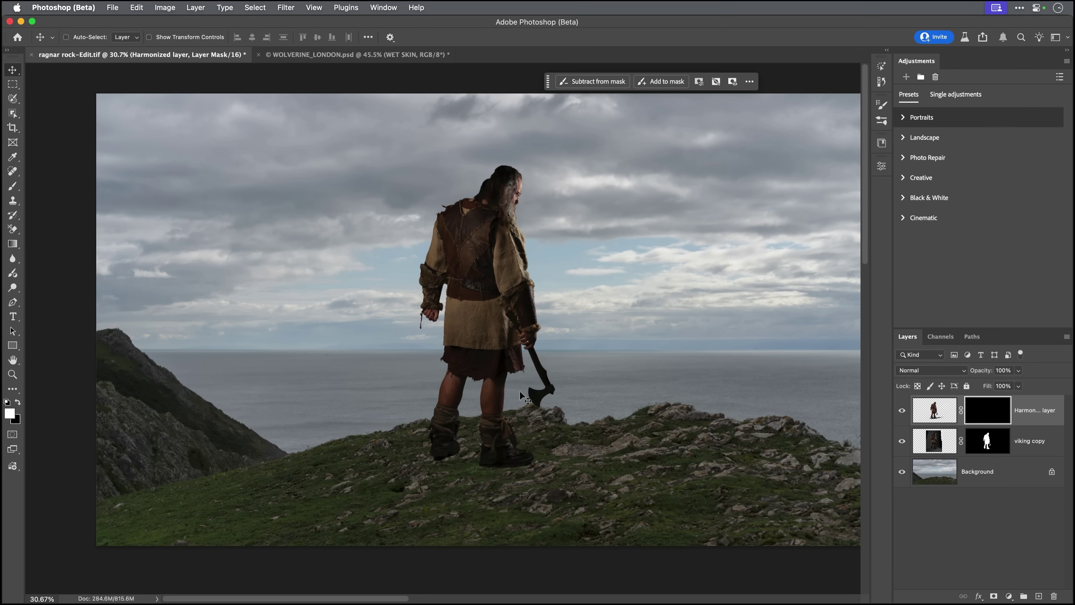
key(b)
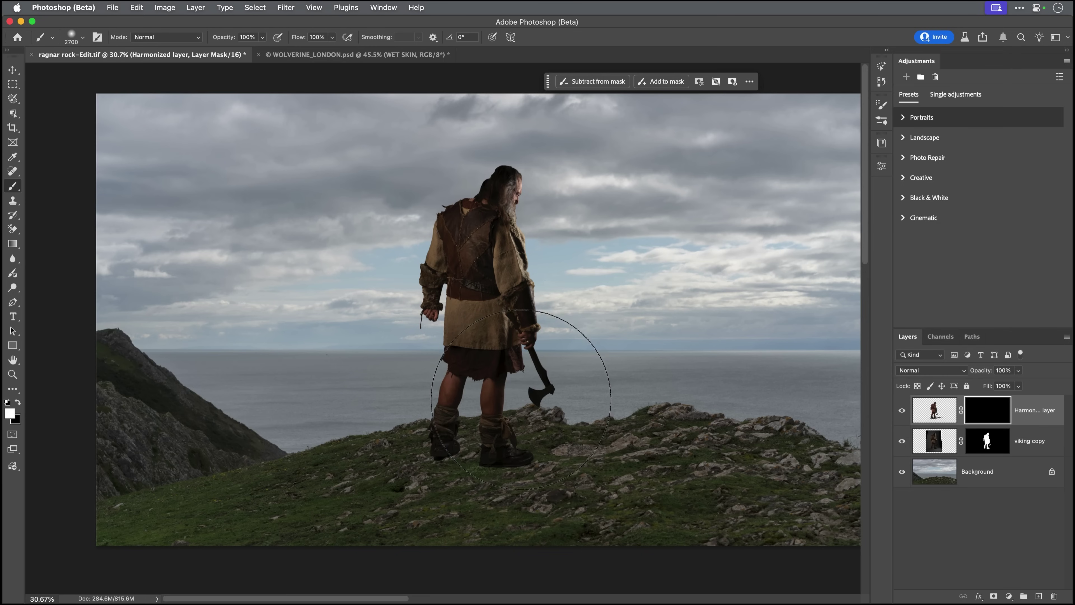
key(bracketleft)
key(bracketleft)
key(bracketleft)
key(bracketleft)
key(bracketleft)
key(bracketleft)
key(bracketleft)
key(bracketleft)
key(bracketleft)
key(bracketleft)
key(bracketleft)
key(bracketleft)
key(bracketleft)
key(bracketleft)
key(bracketleft)
key(bracketleft)
key(bracketleft)
key(bracketleft)
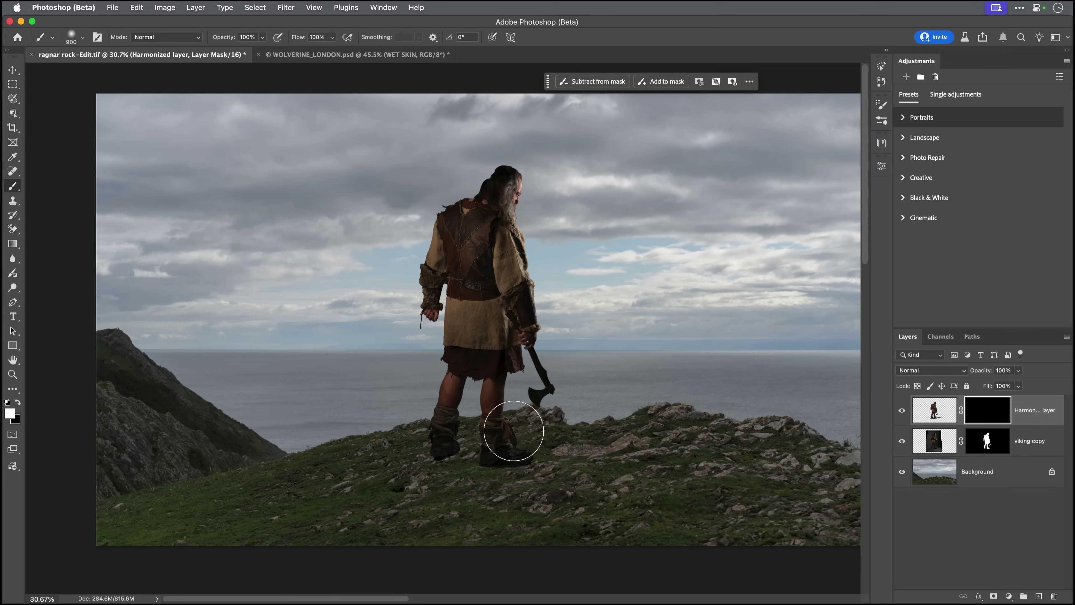
scroll(491, 474, up, 5)
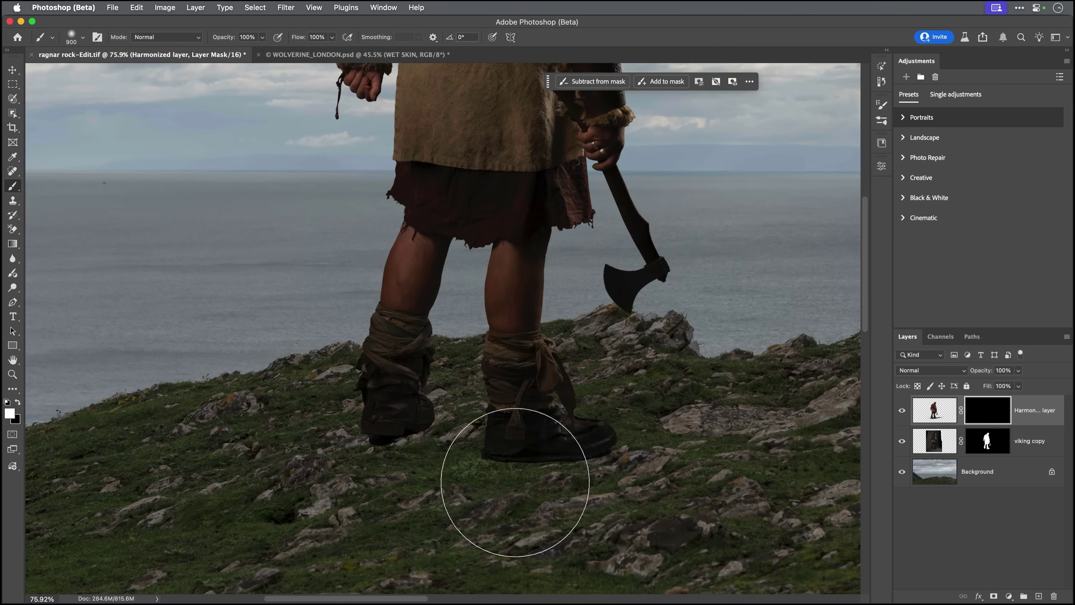
key(bracketleft)
key(bracketleft)
key(bracketleft)
key(bracketleft)
key(bracketleft)
key(bracketleft)
key(bracketleft)
key(bracketleft)
Paint white on the mask to reveal contact shadows beneath and between the boots
click(588, 449)
mouse_move(588, 448)
mouse_down()
mouse_move(469, 467)
mouse_move(434, 455)
mouse_move(450, 442)
mouse_move(359, 447)
mouse_up()
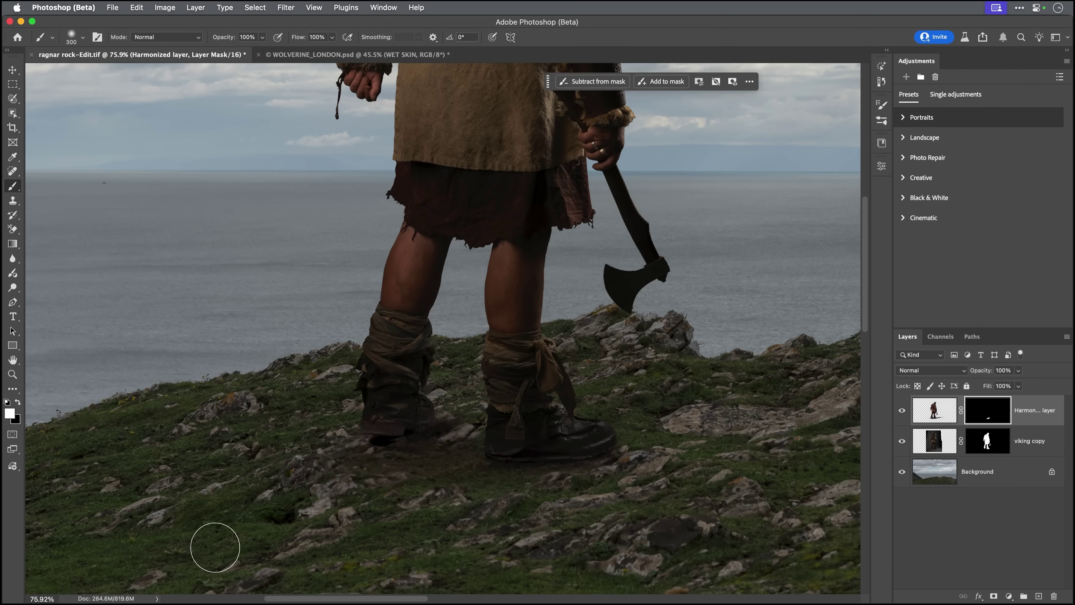
drag(449, 425, 468, 439)
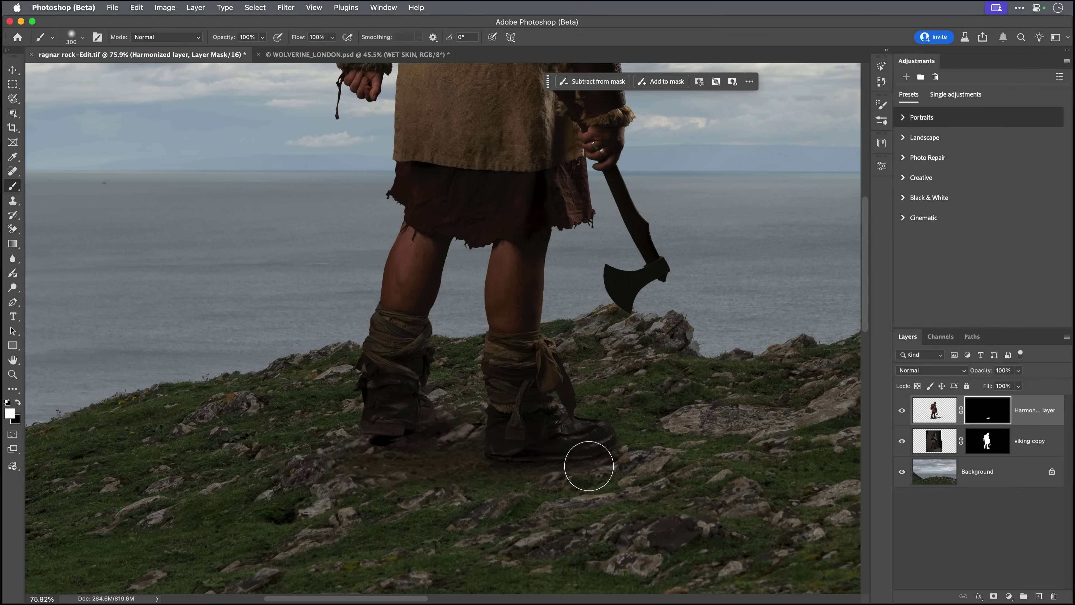
mouse_move(596, 466)
mouse_down()
mouse_move(625, 430)
mouse_move(613, 401)
mouse_move(596, 405)
mouse_move(648, 427)
mouse_up()
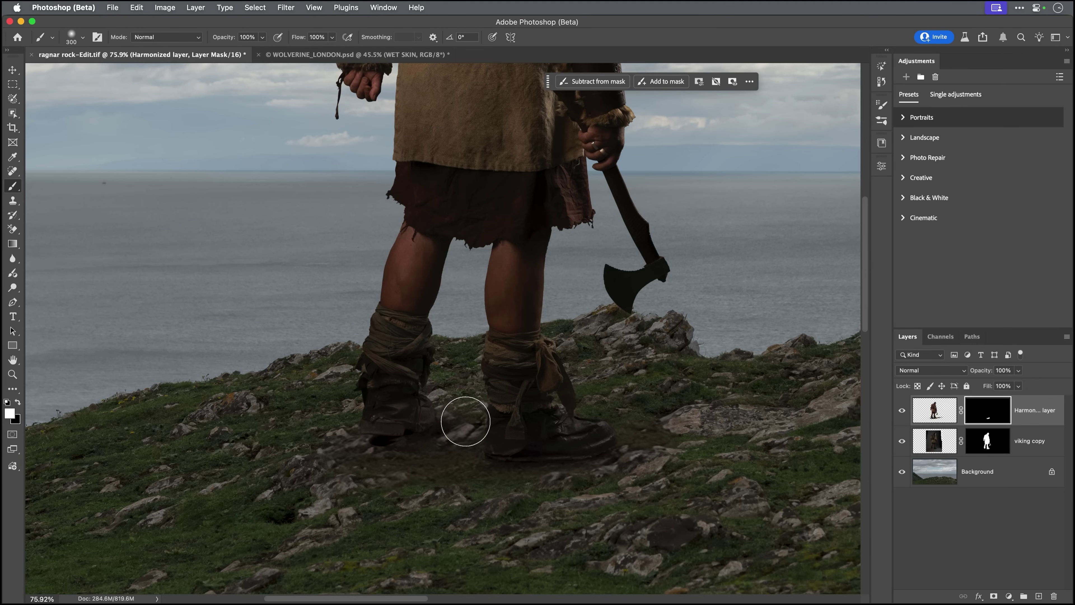
drag(465, 422, 470, 419)
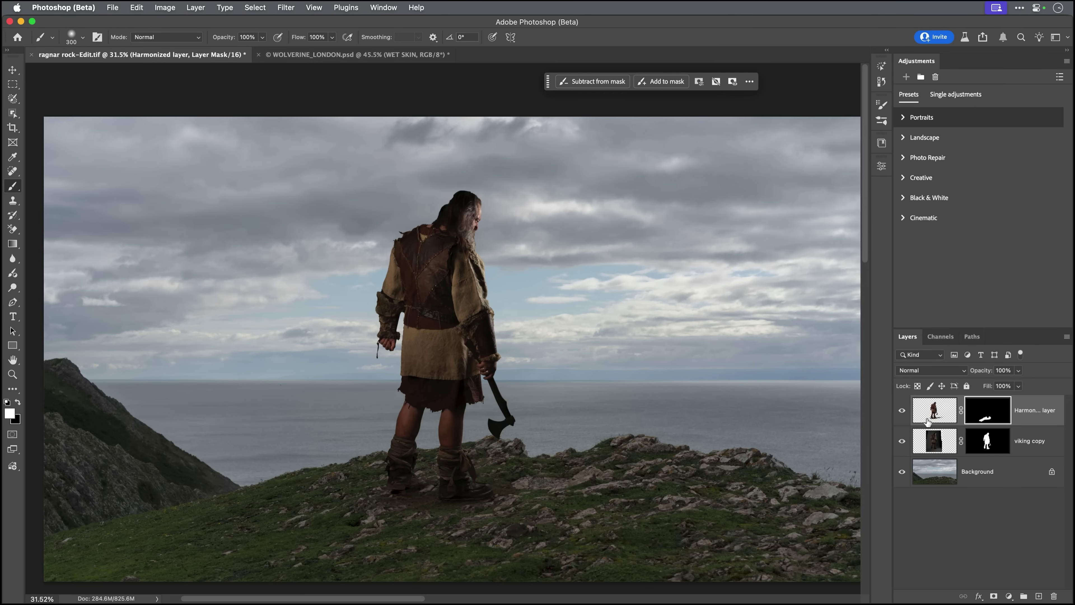
click(925, 414)
drag(487, 209, 521, 211)
drag(470, 279, 545, 286)
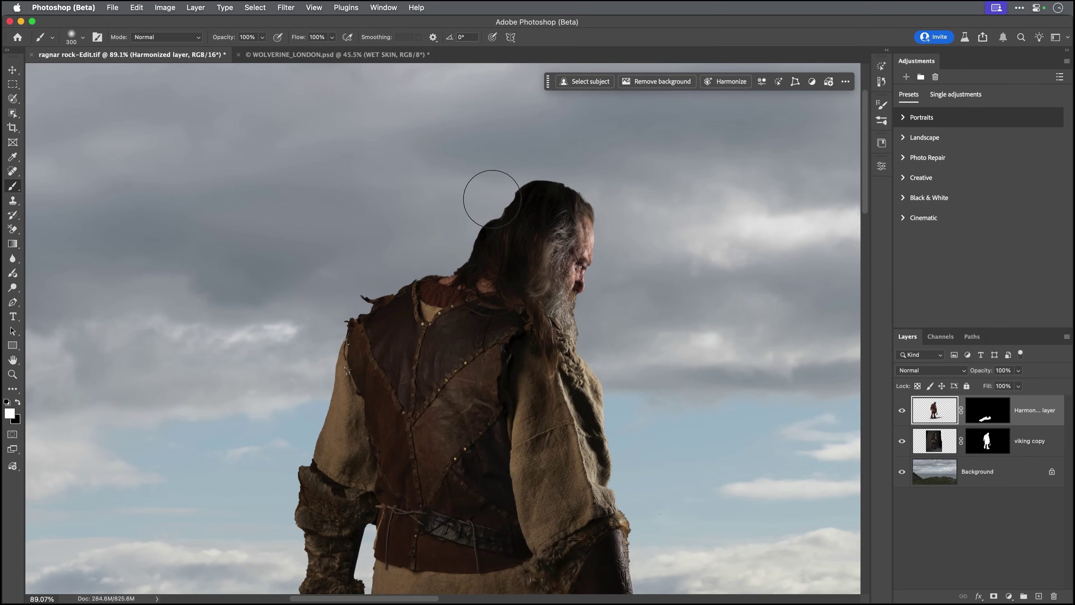
key(bracketleft)
key(bracketleft)
key(bracketleft)
key(bracketleft)
key(bracketleft)
click(904, 415)
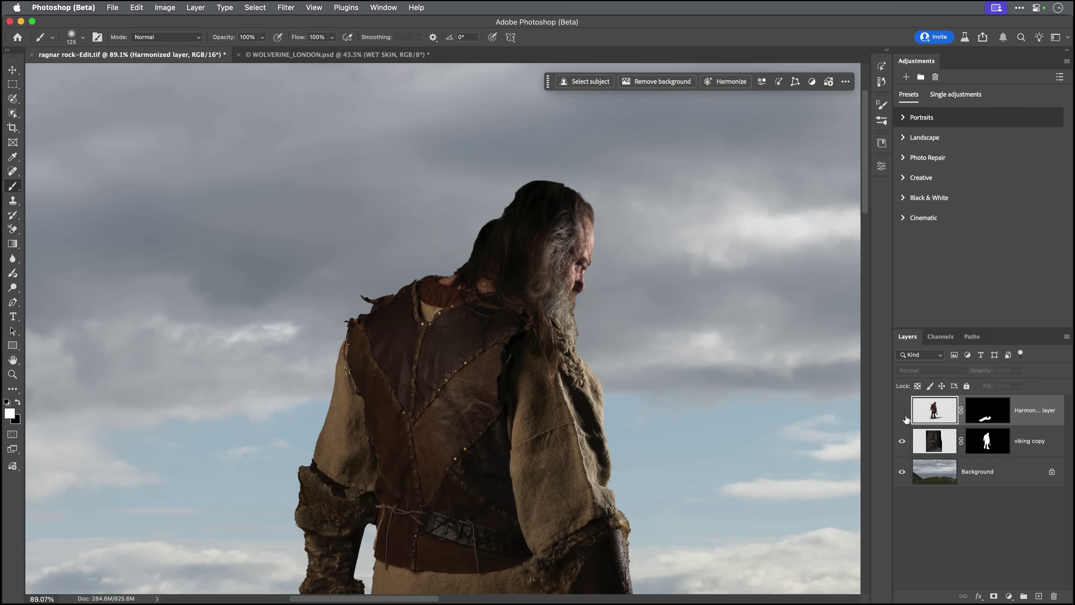
shift+click(987, 443)
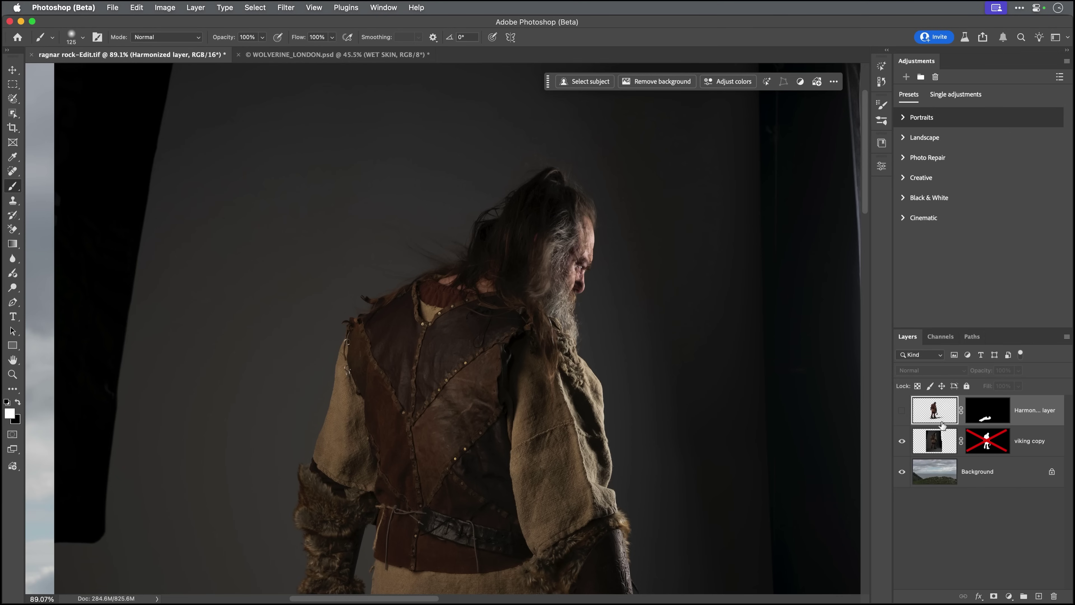
shift+click(996, 445)
click(903, 411)
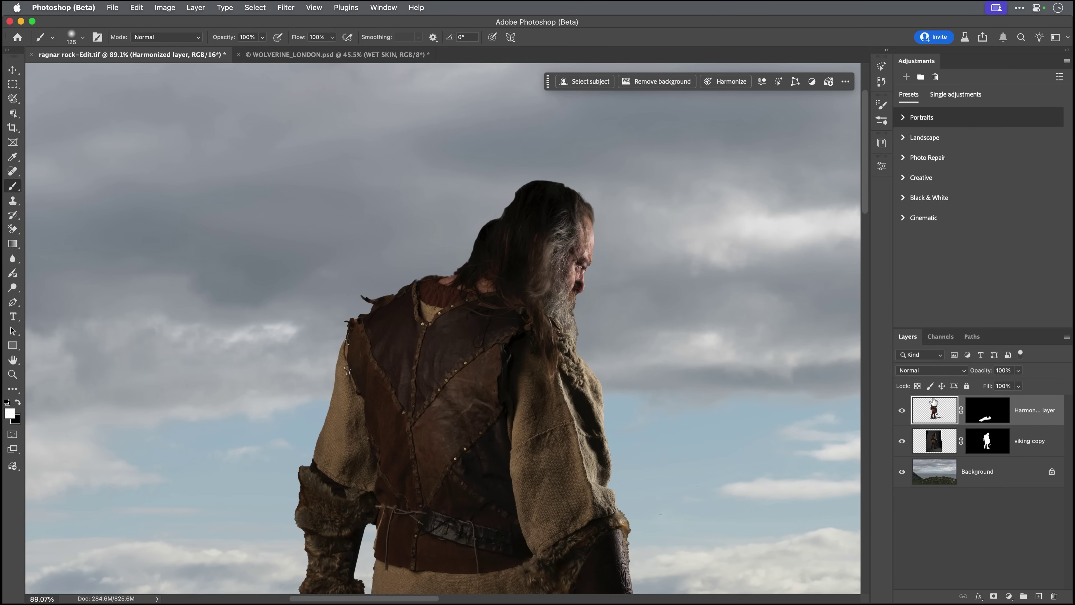
key(w)
Set the Selection Brush to 67% hardness and paint over the sky above and behind the head
right_click(15, 100)
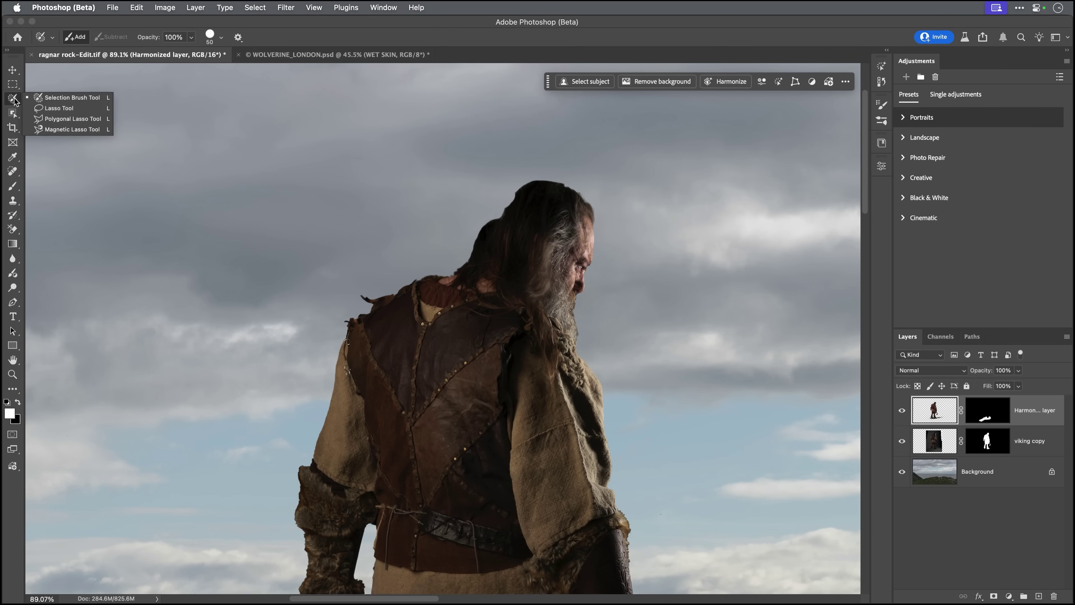
click(51, 99)
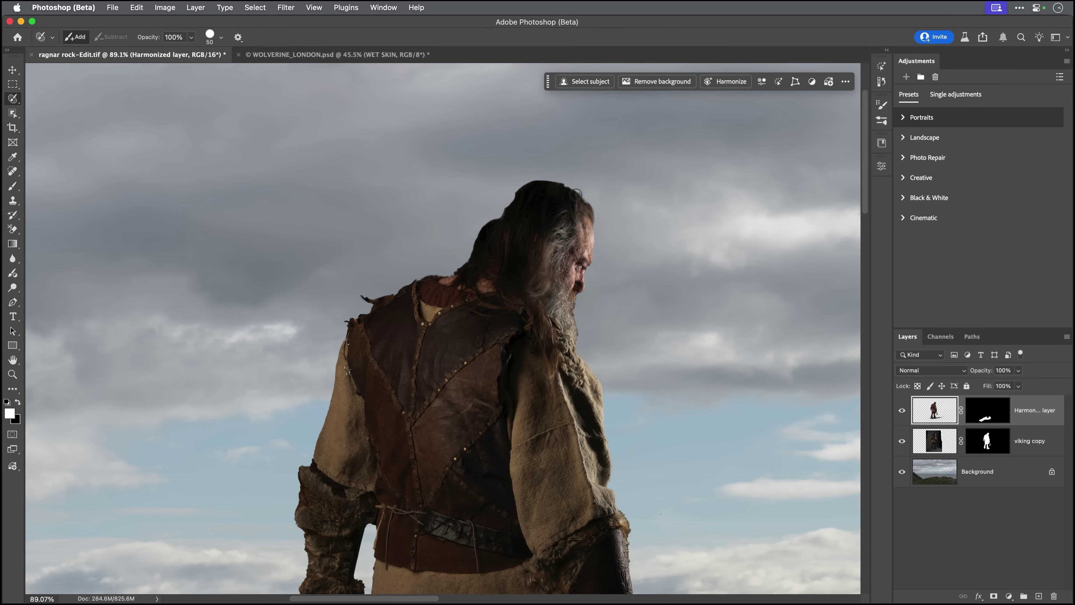
key(bracketright)
click(221, 39)
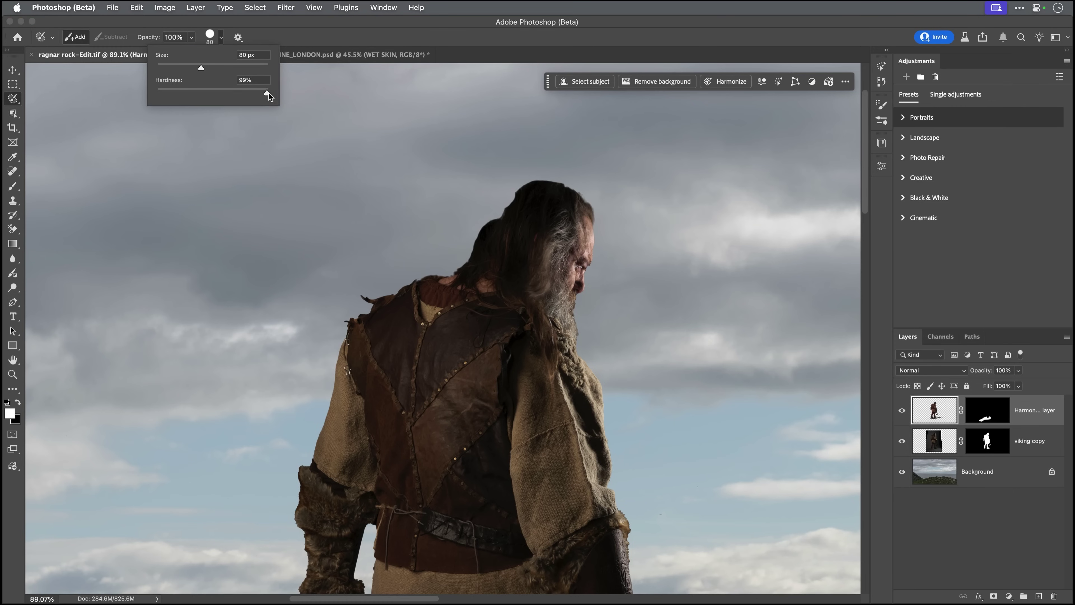
mouse_move(271, 97)
mouse_down()
mouse_move(221, 93)
mouse_move(278, 97)
mouse_up()
click(455, 38)
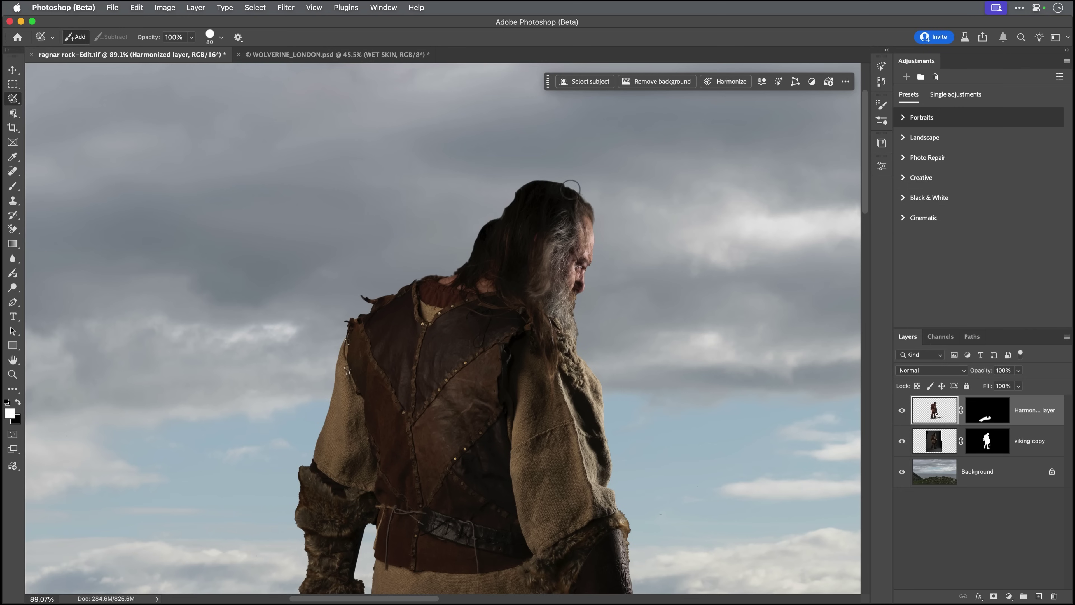
mouse_move(585, 201)
mouse_down()
mouse_move(545, 170)
mouse_move(506, 185)
mouse_move(517, 183)
mouse_move(494, 214)
mouse_move(450, 241)
mouse_move(407, 244)
mouse_move(441, 252)
mouse_move(477, 241)
mouse_move(415, 263)
mouse_move(468, 257)
mouse_move(410, 267)
mouse_move(413, 244)
mouse_move(477, 221)
mouse_move(523, 168)
mouse_move(584, 192)
mouse_up()
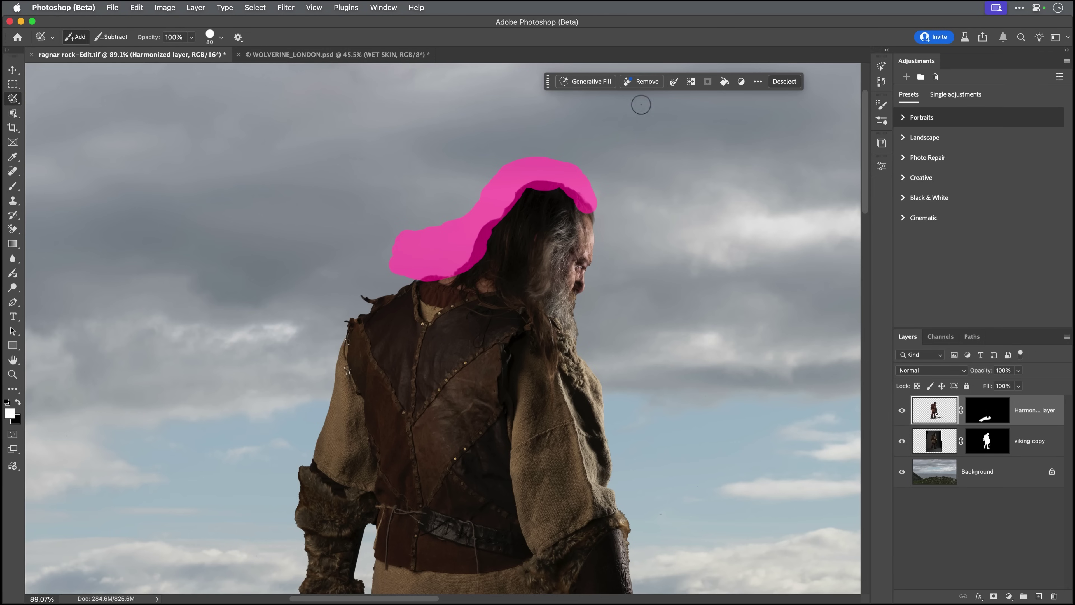
Generative Fill the selection with Firefly Image 3 using the prompt for long brown wavy windblown hair
click(588, 82)
click(743, 83)
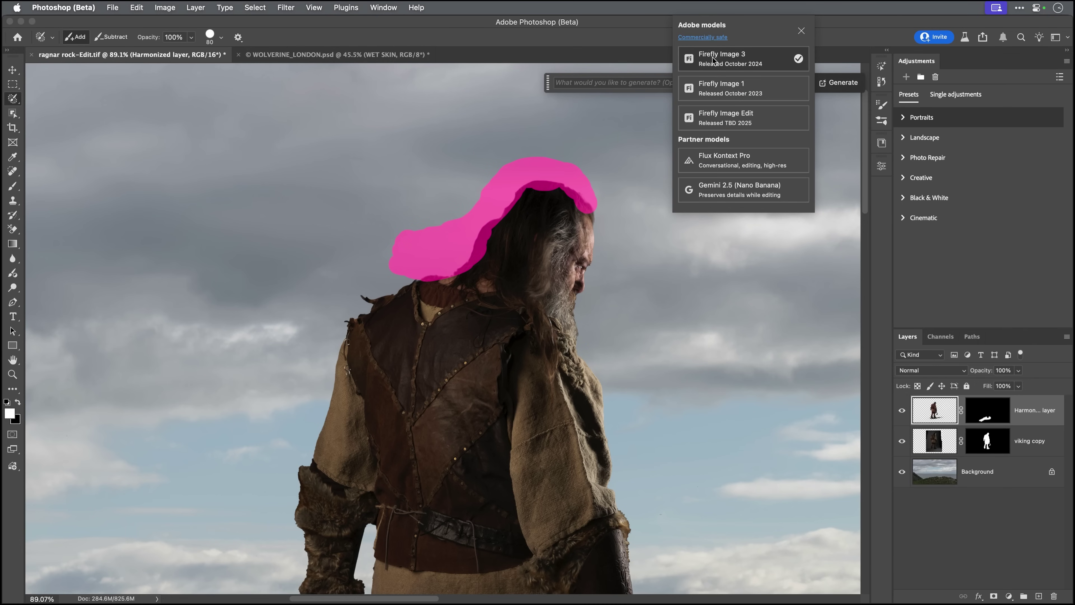
click(724, 59)
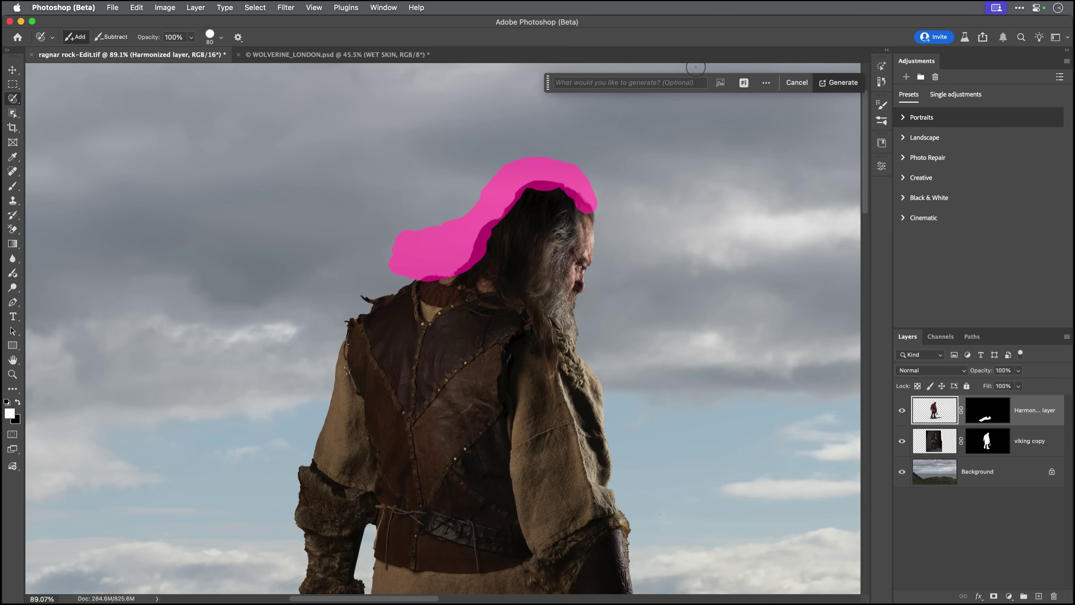
click(576, 84)
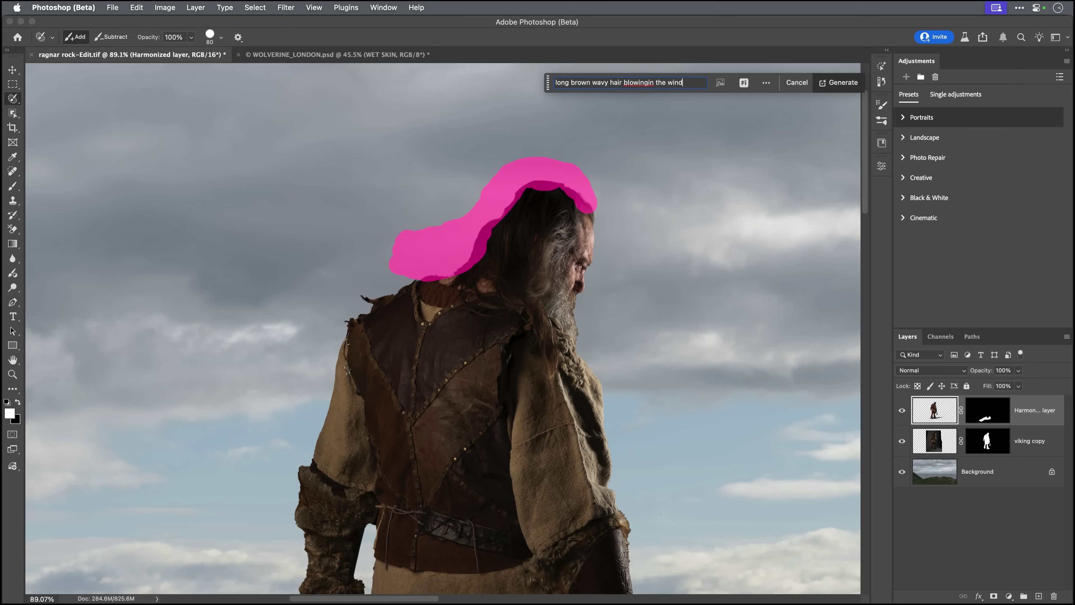
key(super+a)
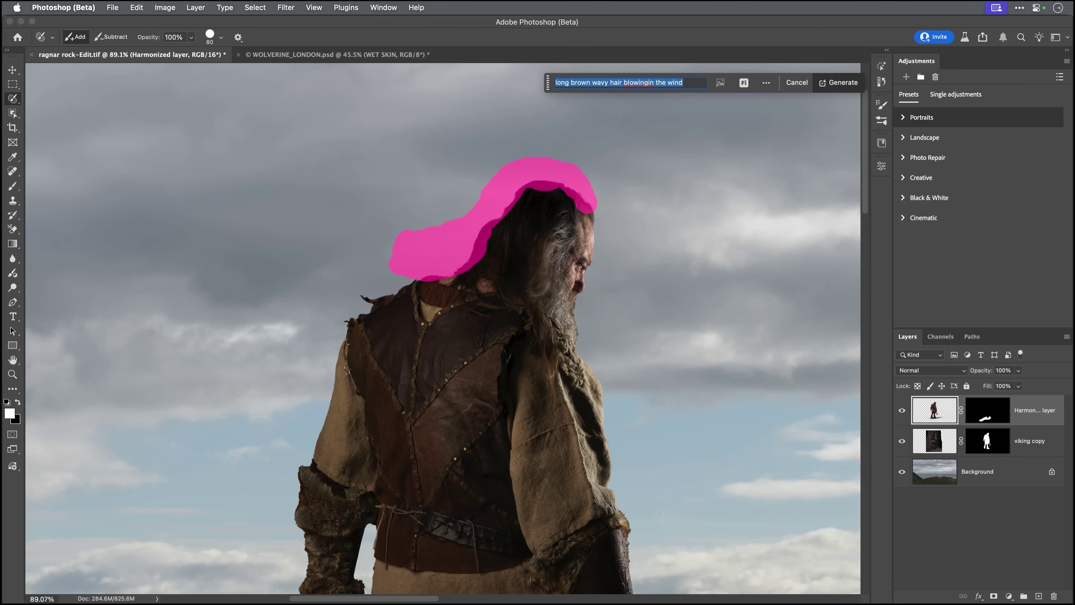
click(648, 82)
key(Return)
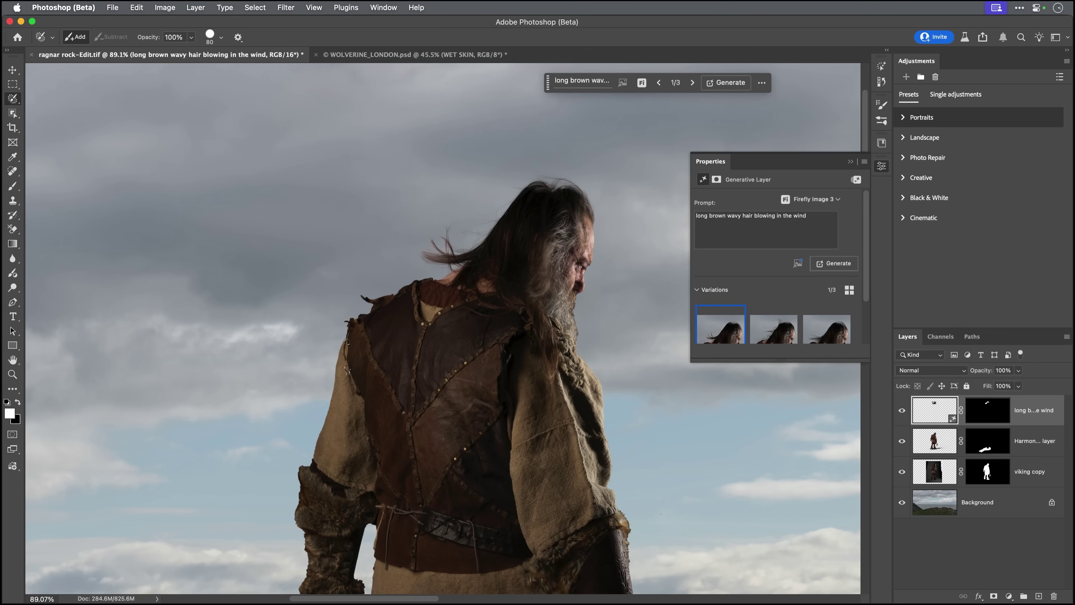
Compare the three hair variations, leave the third on canvas, and generate another set
click(774, 325)
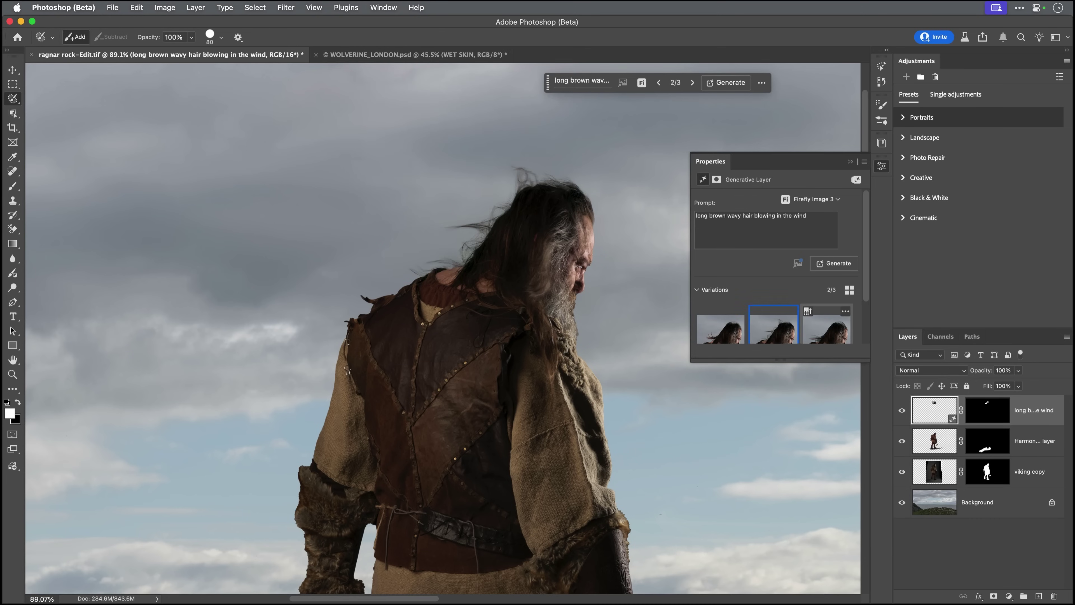
click(827, 328)
click(721, 329)
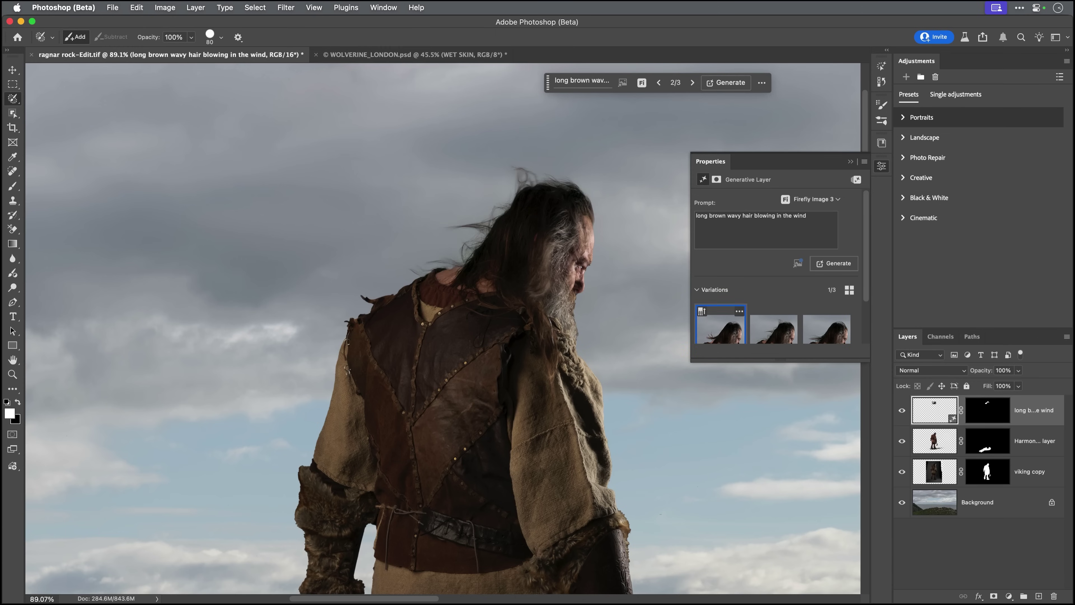
click(775, 329)
click(827, 328)
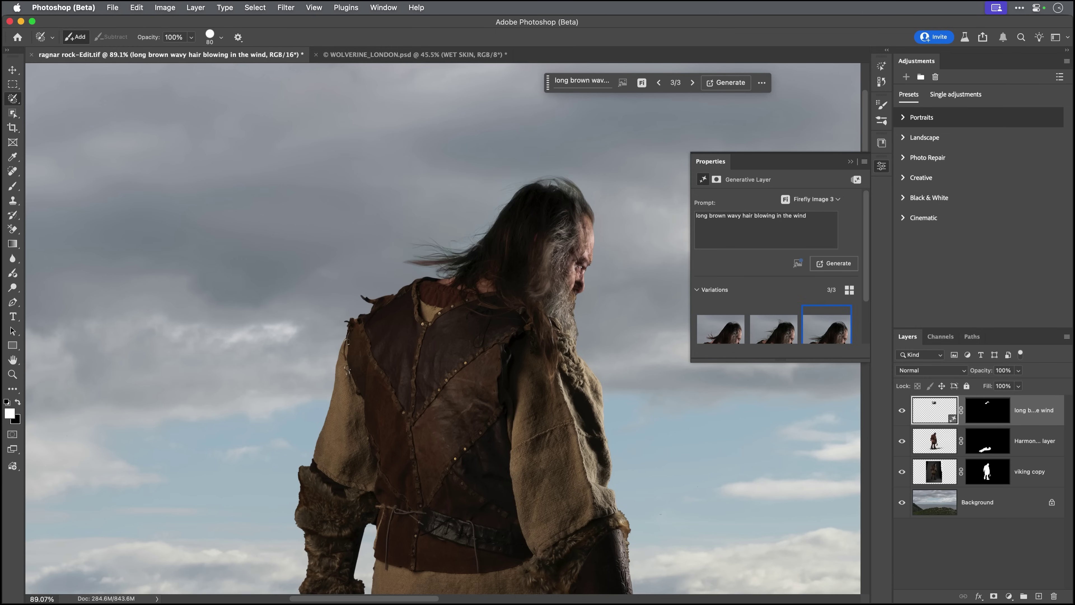
click(833, 263)
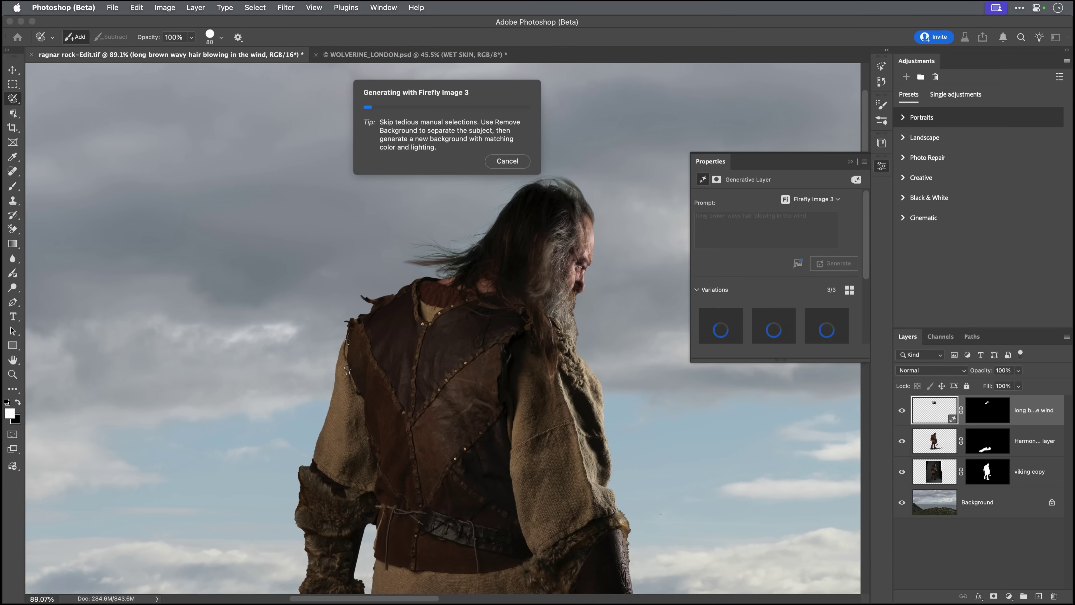